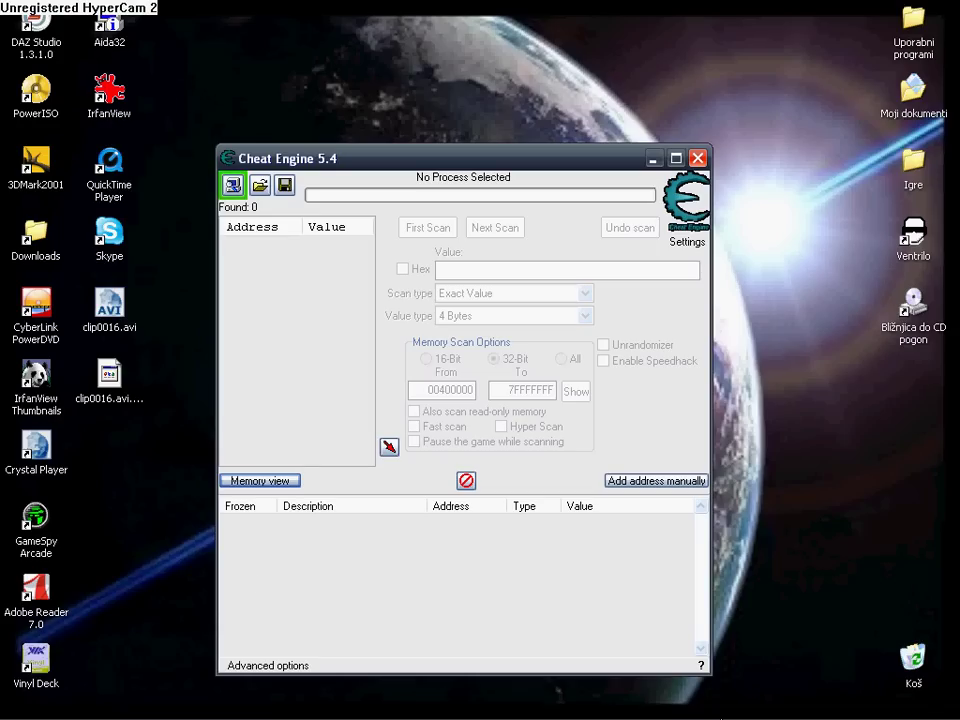
In Firefox, open the RobotRage game page from the robot rage Google results
mouse_move(941, 705)
left_click_drag(409, 157, 402, 92)
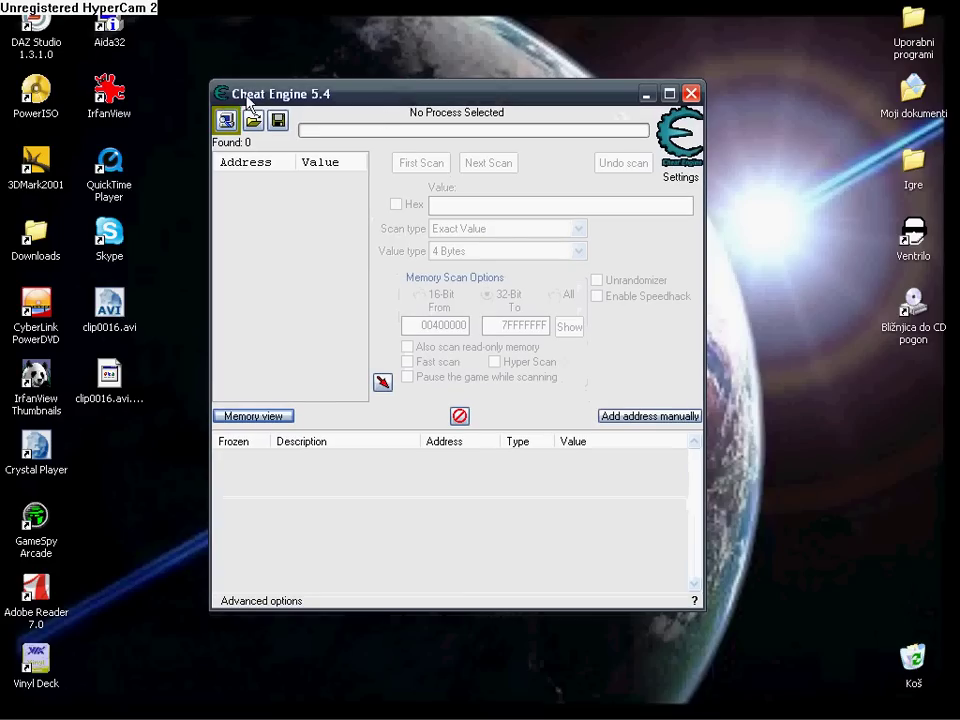
mouse_move(255, 100)
left_mouse_down()
mouse_move(340, 85)
mouse_move(328, 93)
left_mouse_up()
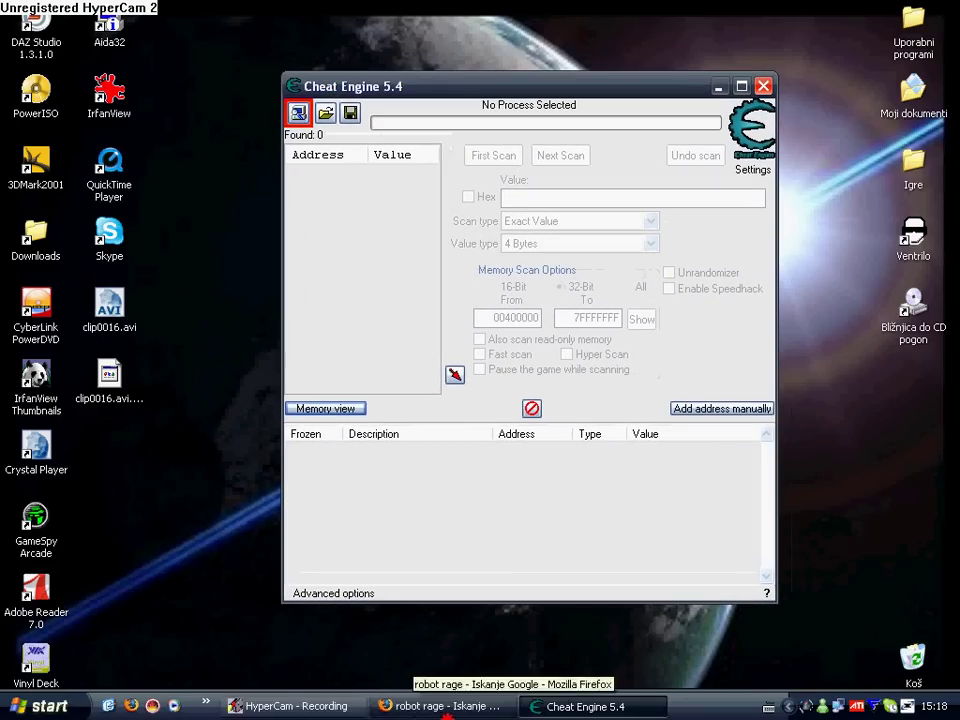
left_click(440, 706)
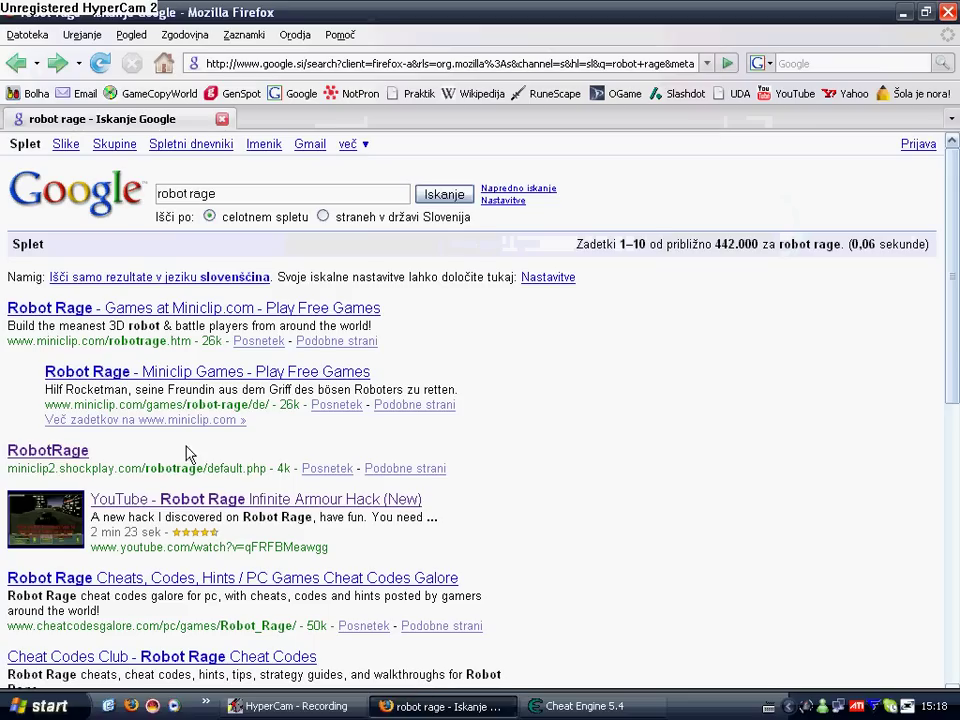
left_click(74, 453)
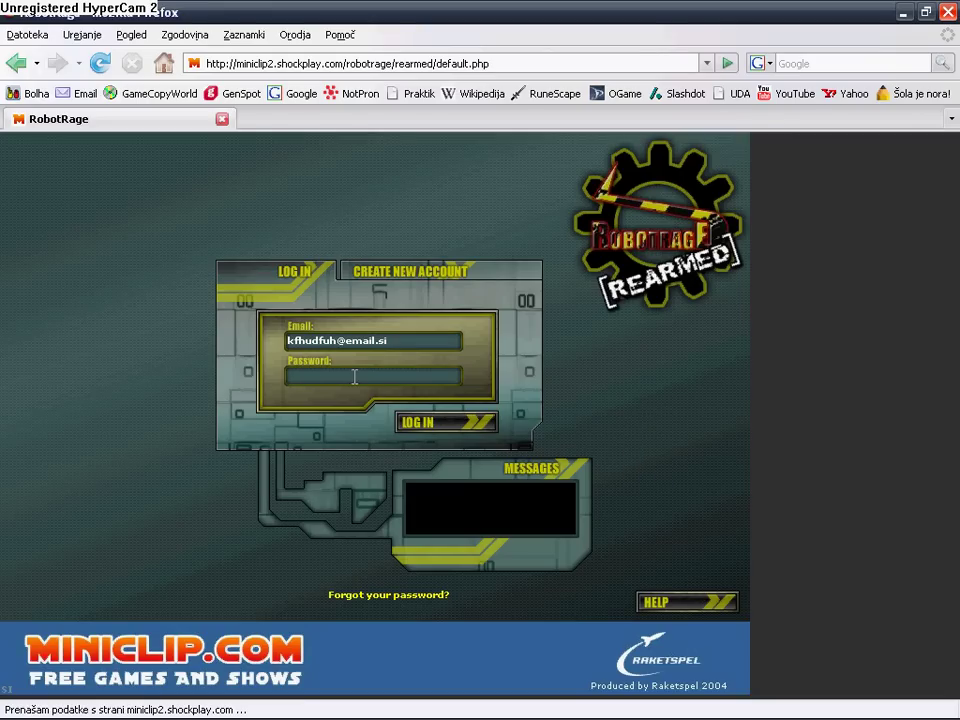
Create a new RobotRage account, replacing the e-mail with a fresh address and entering a password
left_click(393, 273)
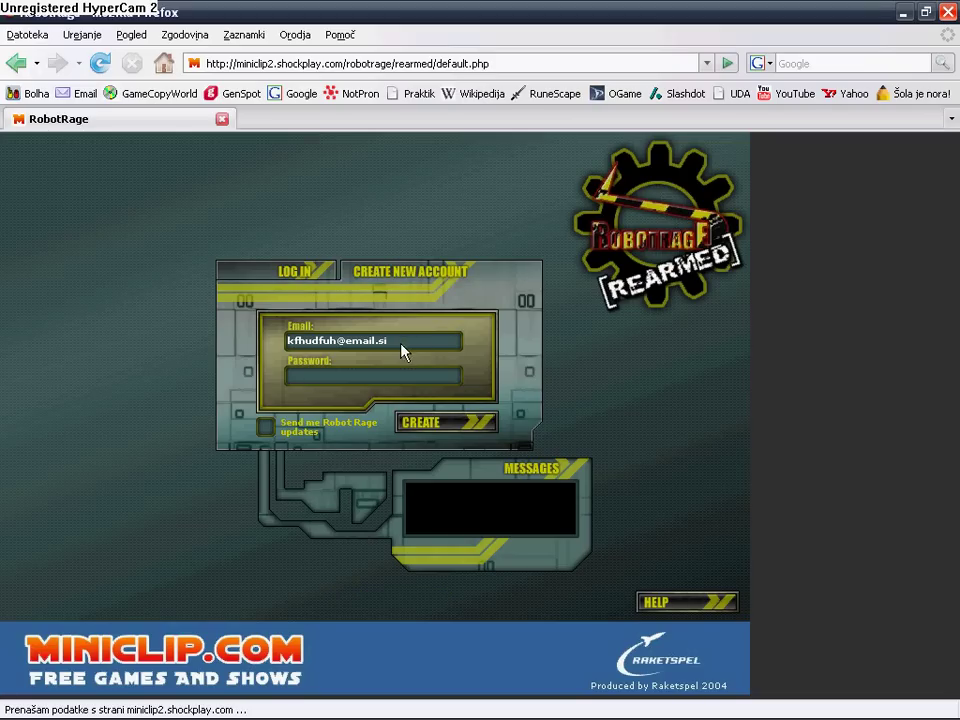
left_click_drag(402, 345, 270, 338)
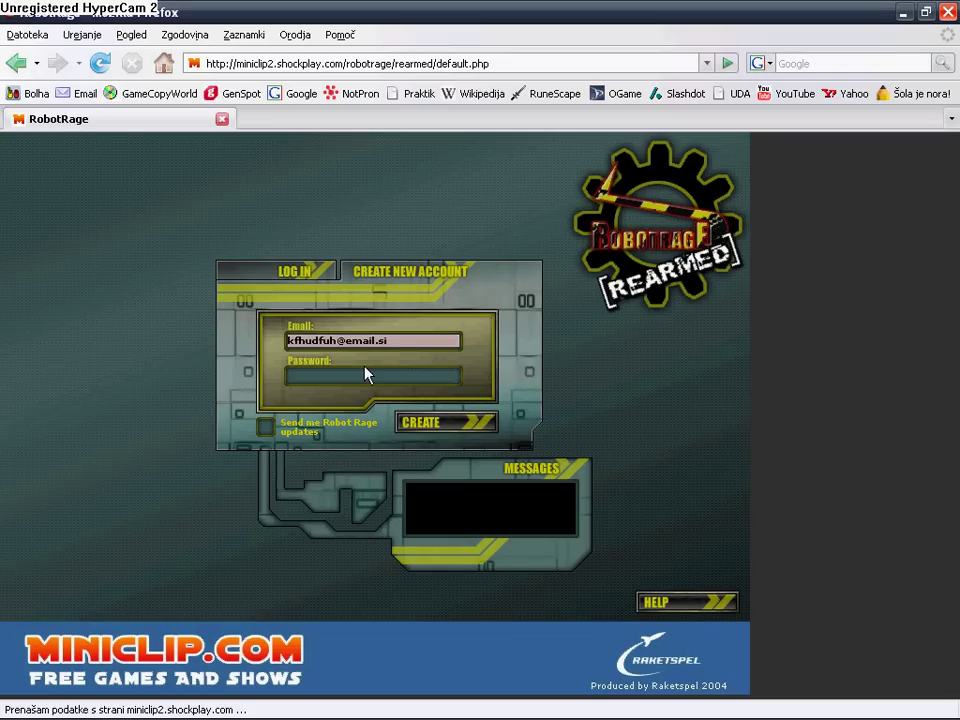
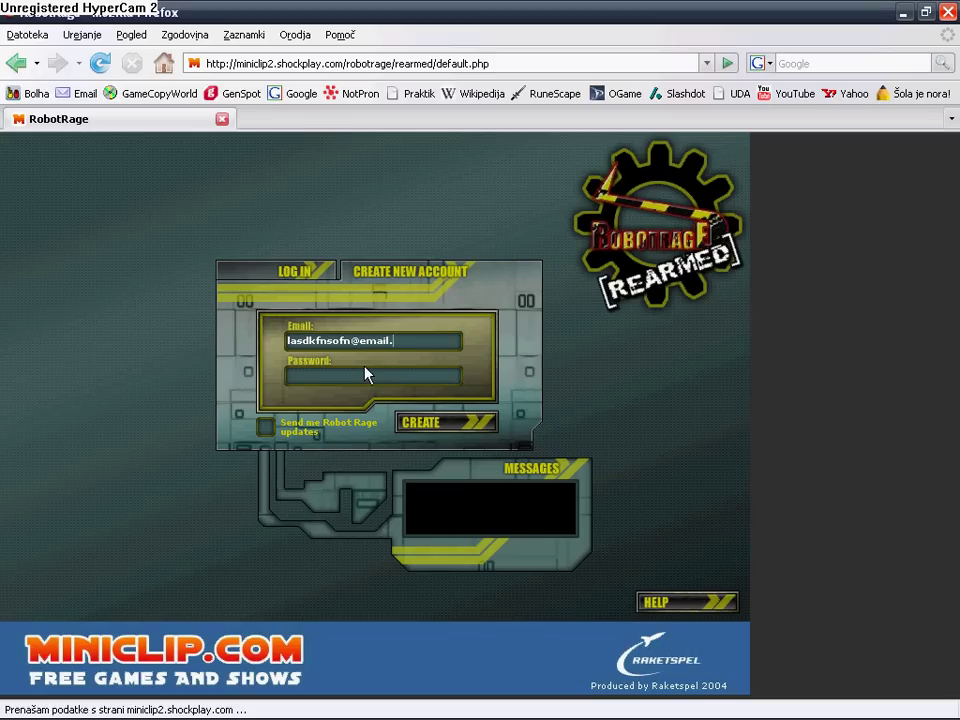
key("Tab")
type("**")
type("**")
left_click(438, 424)
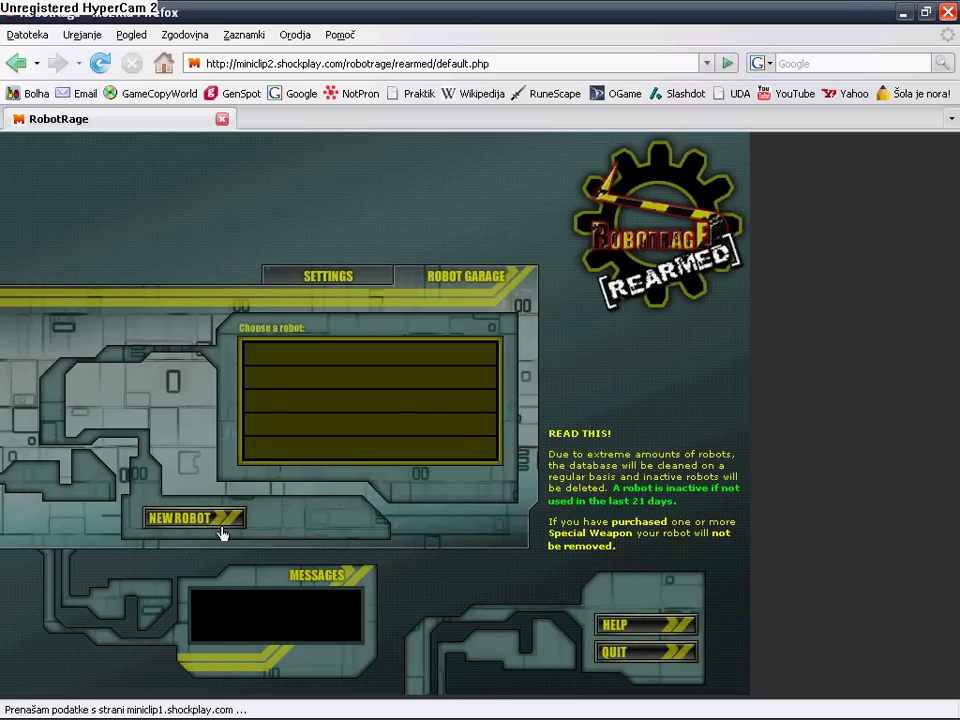
Create robot asdfsdfsdfsdfdf and show the Weapons parts shop with the 10-credit Dagger and 50 credits
left_click(220, 520)
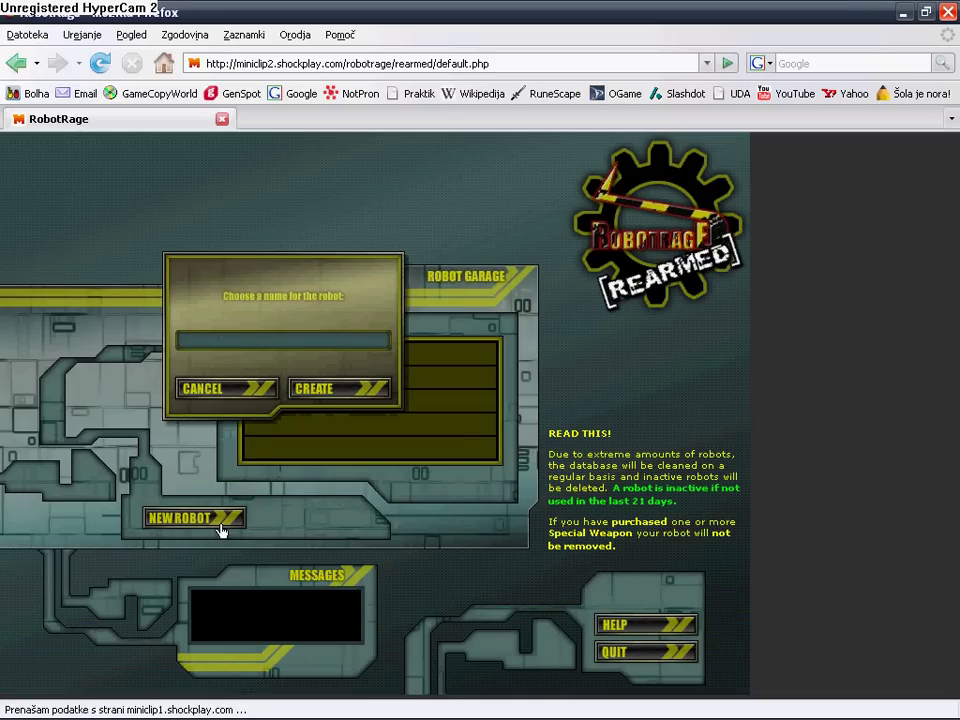
type("dfsdf")
mouse_move(207, 350)
left_mouse_down()
mouse_move(146, 339)
mouse_move(274, 341)
mouse_move(170, 347)
mouse_move(294, 339)
mouse_move(181, 347)
left_mouse_up()
left_click(321, 390)
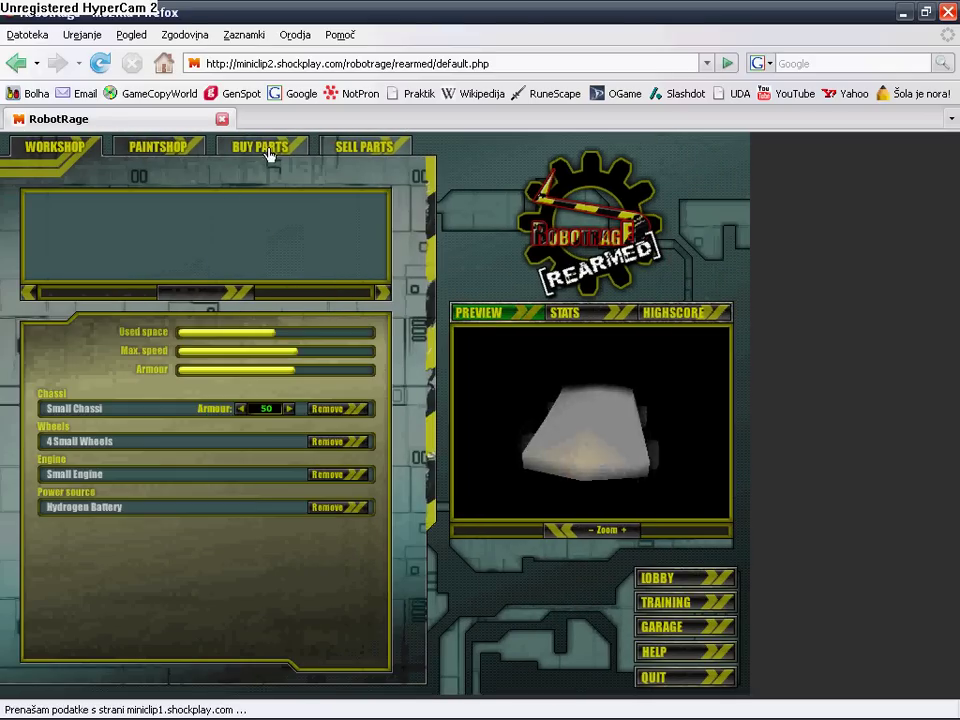
left_click(260, 146)
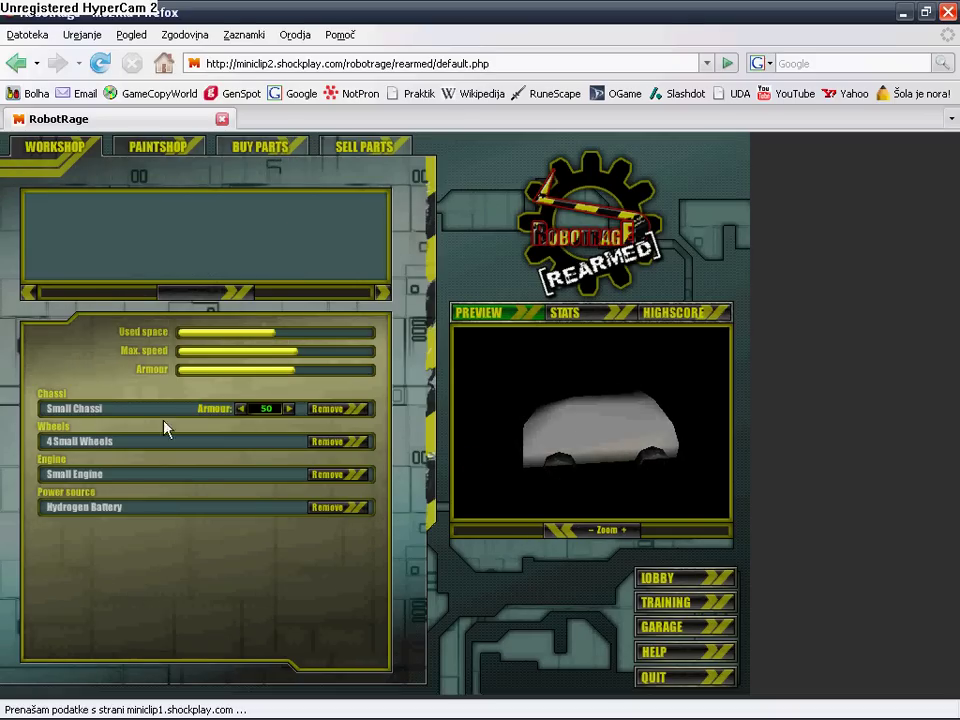
left_click(100, 408)
left_click(100, 408)
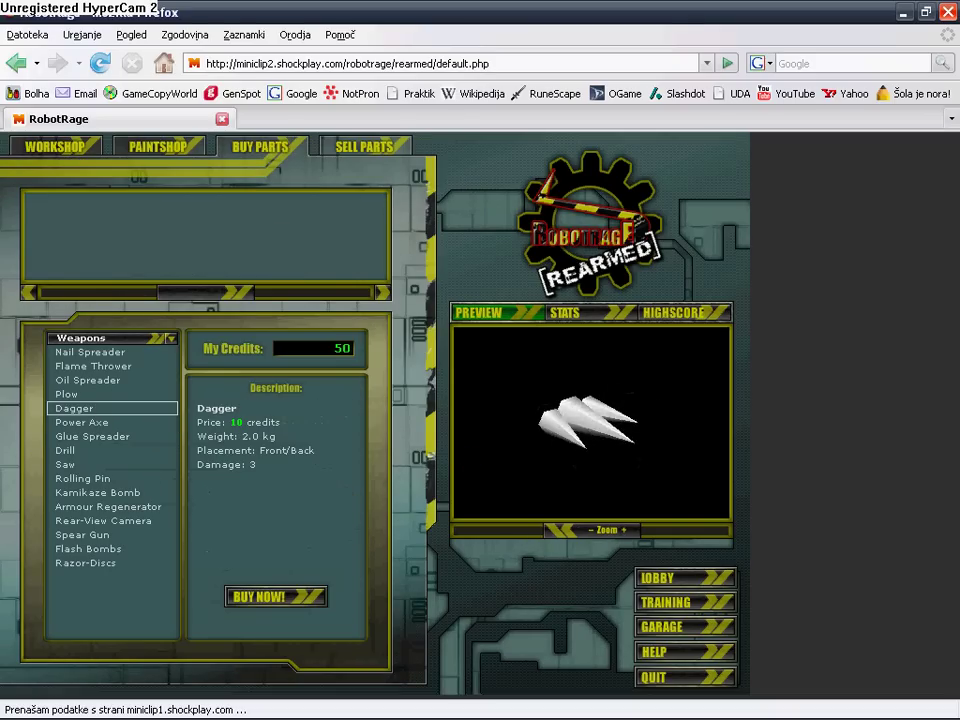
Attach Cheat Engine to the 00001208-RobotRage - Mozilla Firefox window from the Window List
mouse_move(278, 716)
left_click(578, 706)
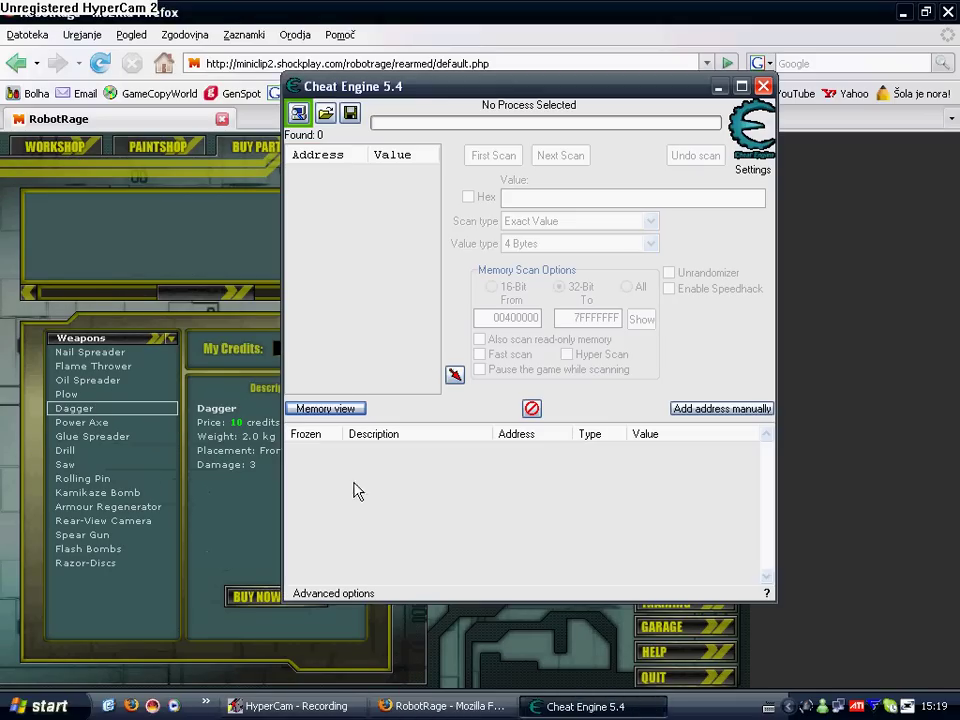
mouse_move(428, 94)
left_mouse_down()
mouse_move(405, 103)
mouse_move(466, 106)
left_mouse_up()
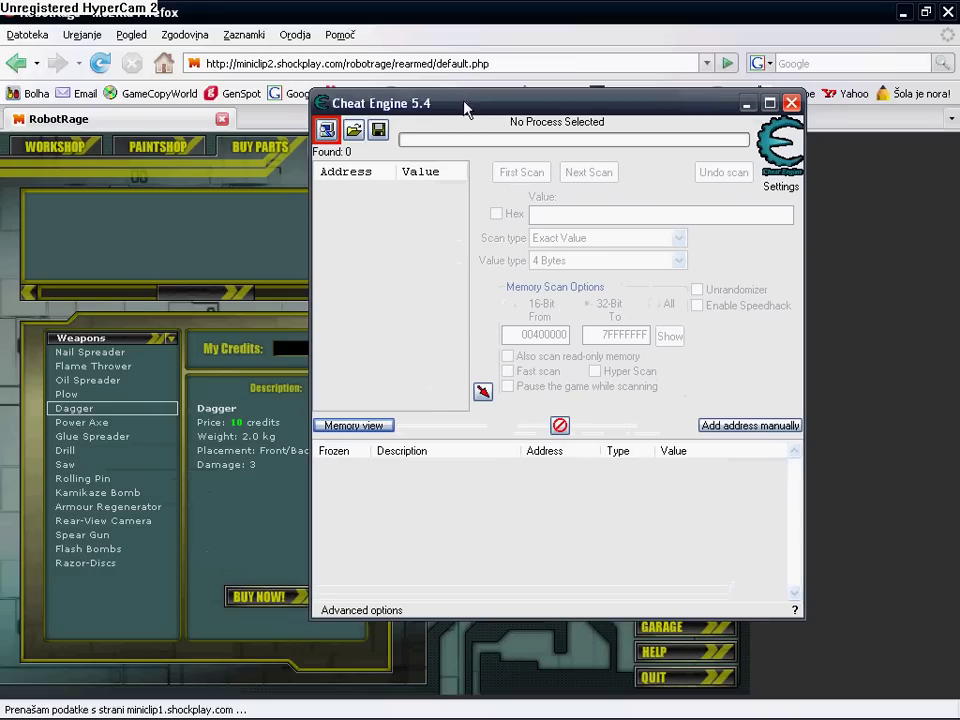
left_click(327, 131)
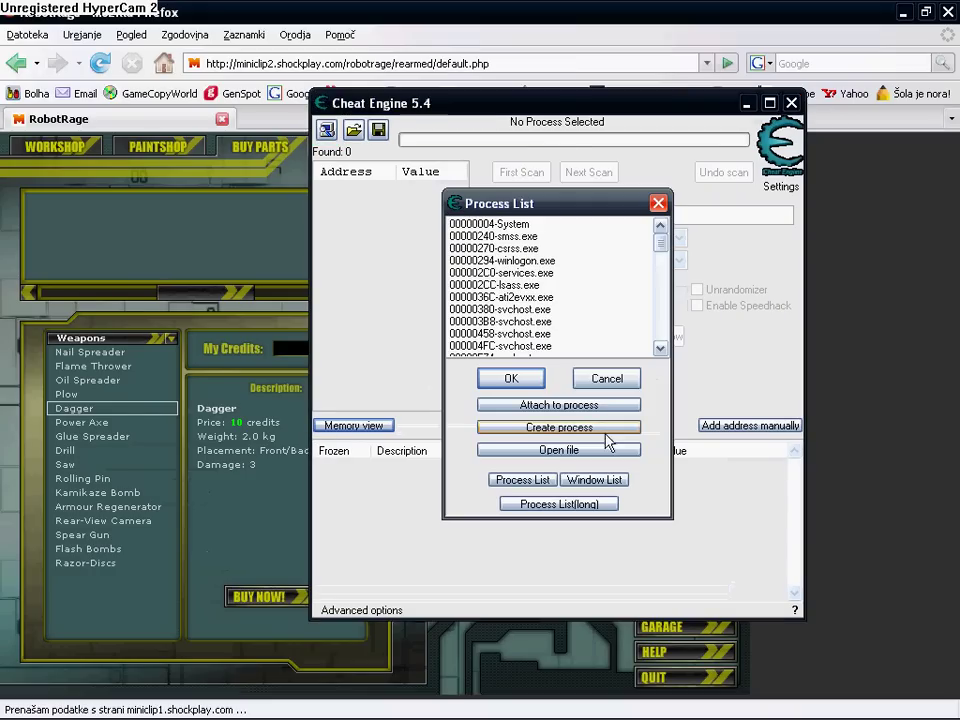
left_click(600, 479)
mouse_move(662, 248)
left_mouse_down()
mouse_move(662, 349)
mouse_move(658, 259)
mouse_move(659, 337)
mouse_move(657, 308)
left_mouse_up()
left_click(590, 298)
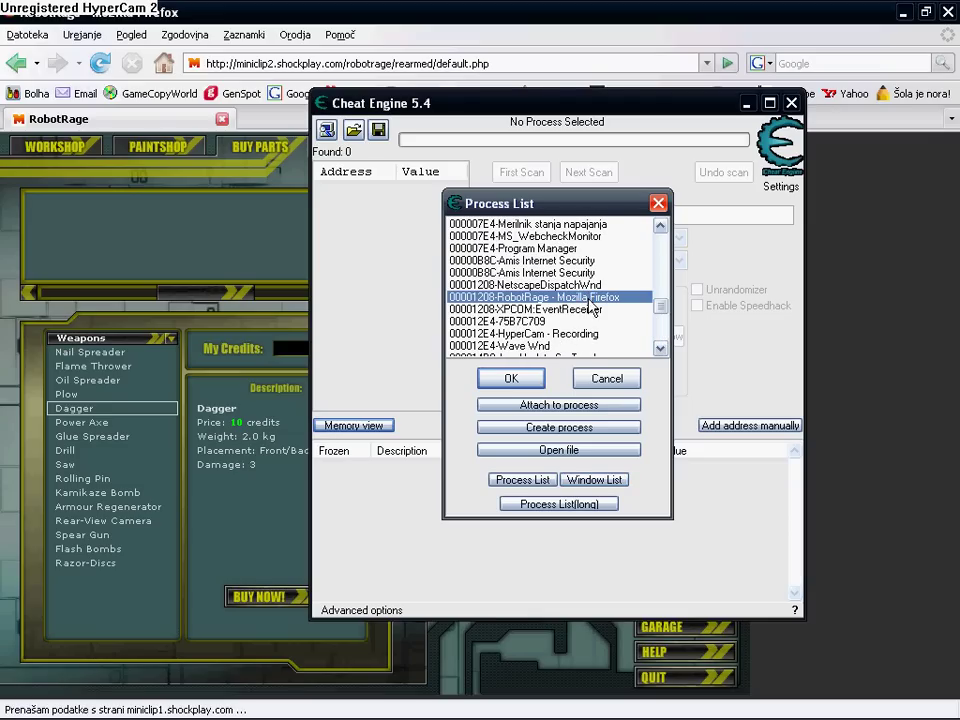
left_click(519, 380)
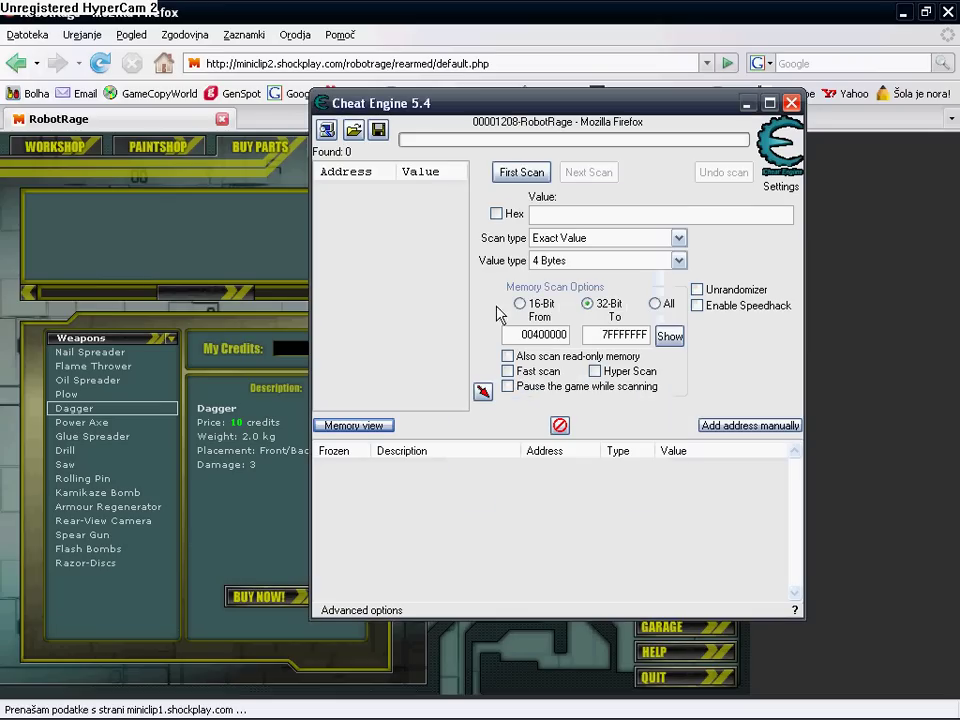
Run a first scan for the credits value 50, finding 7209 addresses
mouse_move(590, 108)
left_mouse_down()
mouse_move(592, 96)
mouse_move(750, 42)
mouse_move(725, 38)
mouse_move(757, 5)
left_mouse_up()
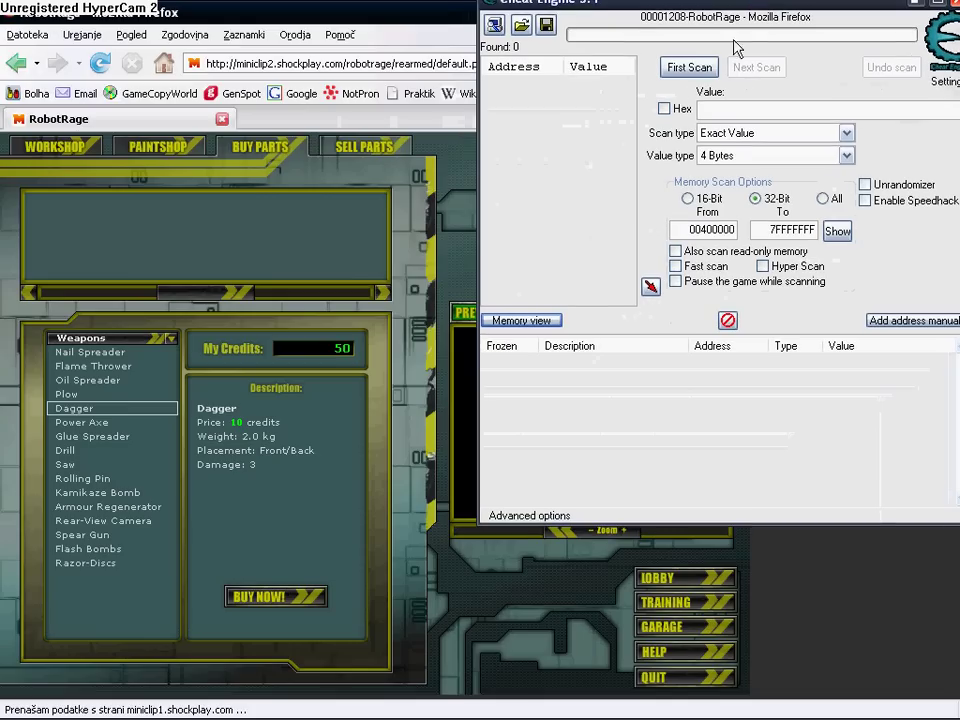
left_click(815, 111)
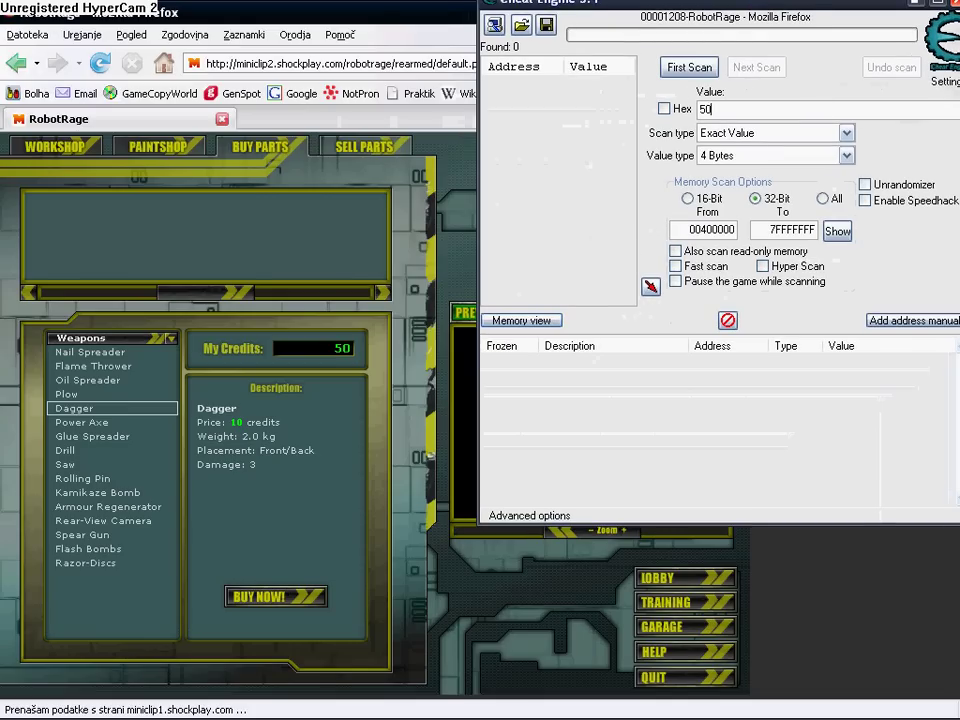
left_click_drag(800, 8, 745, 97)
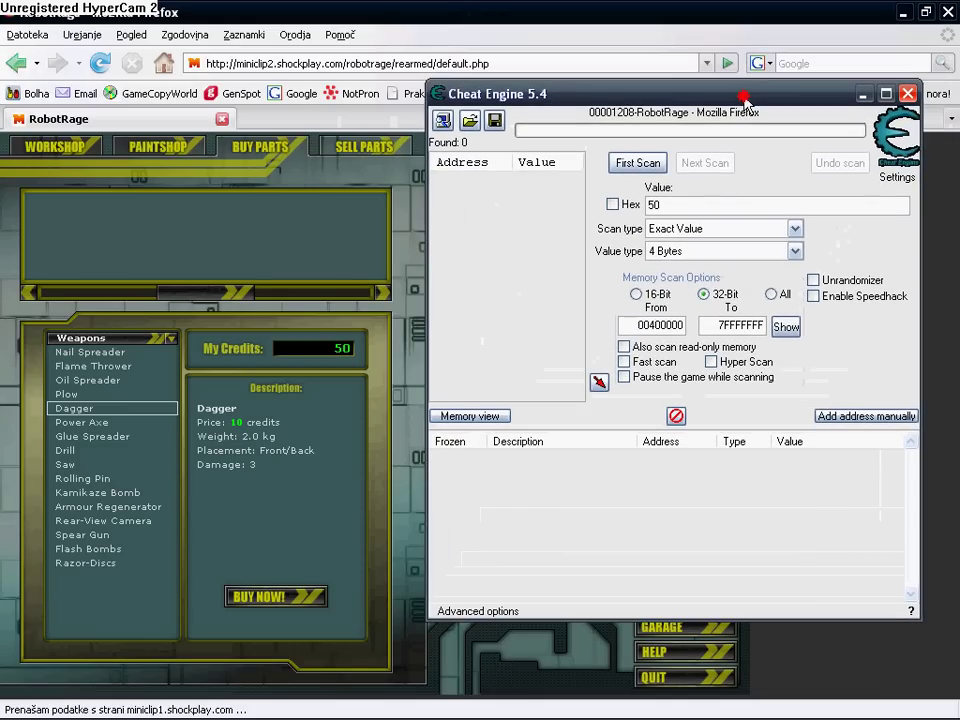
left_click(637, 163)
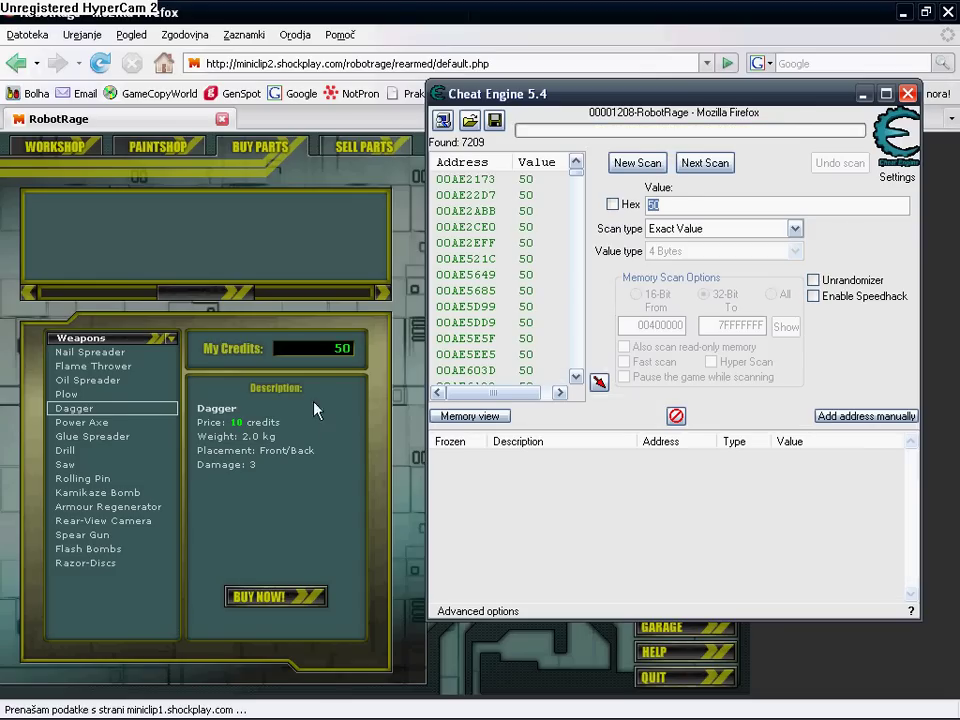
Buy a Dagger for 10 credits, then rescan for 40 to narrow to address 05610570
left_click(390, 10)
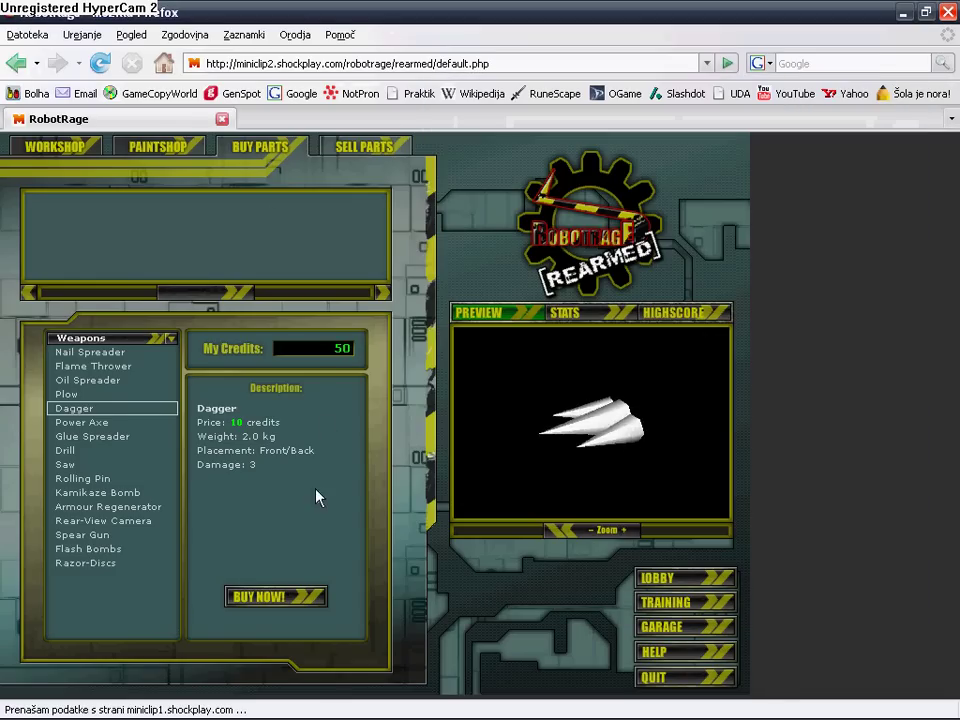
left_click(300, 605)
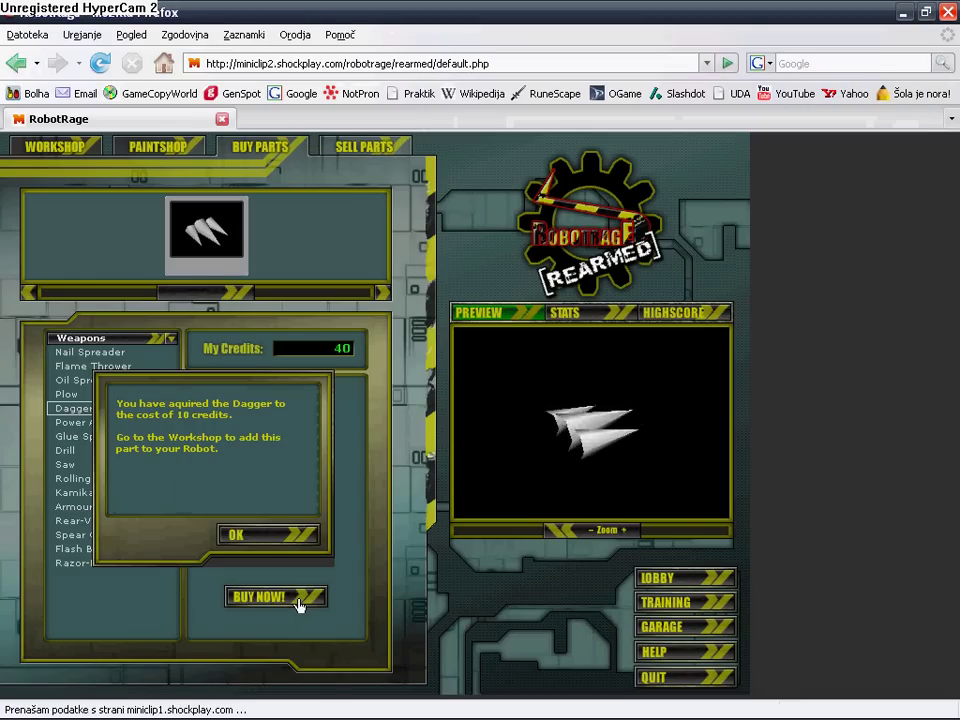
left_click(282, 541)
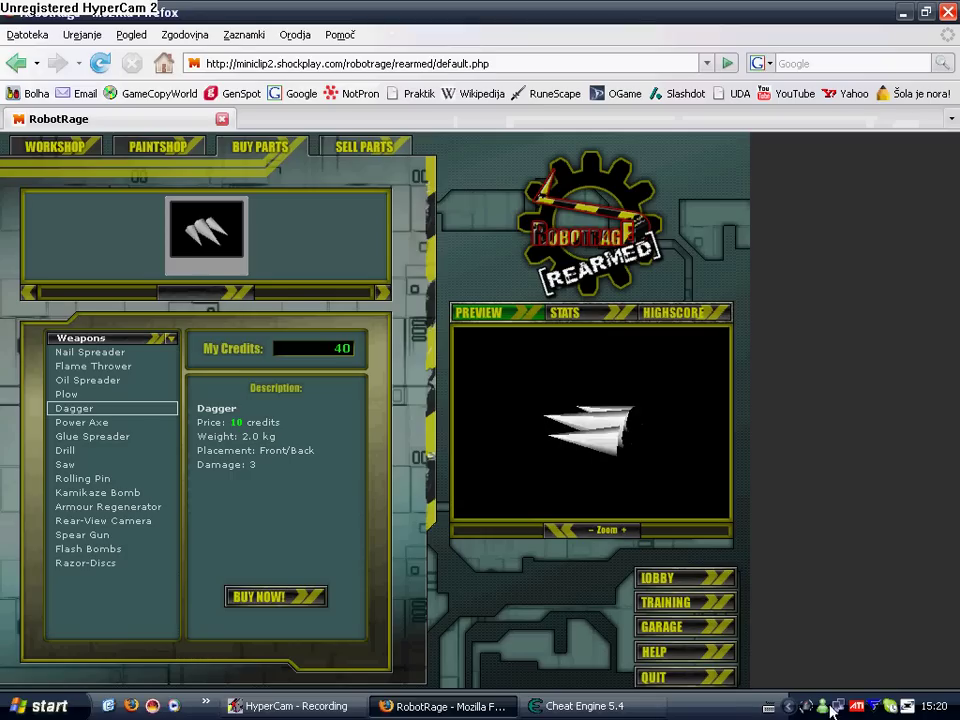
left_click(588, 703)
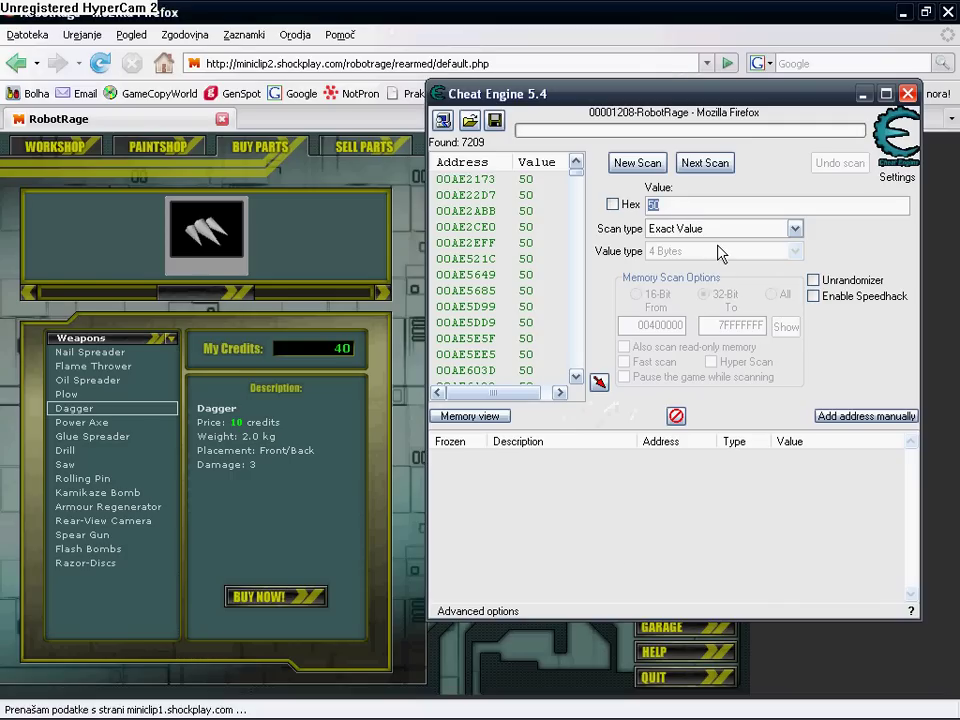
left_click(706, 170)
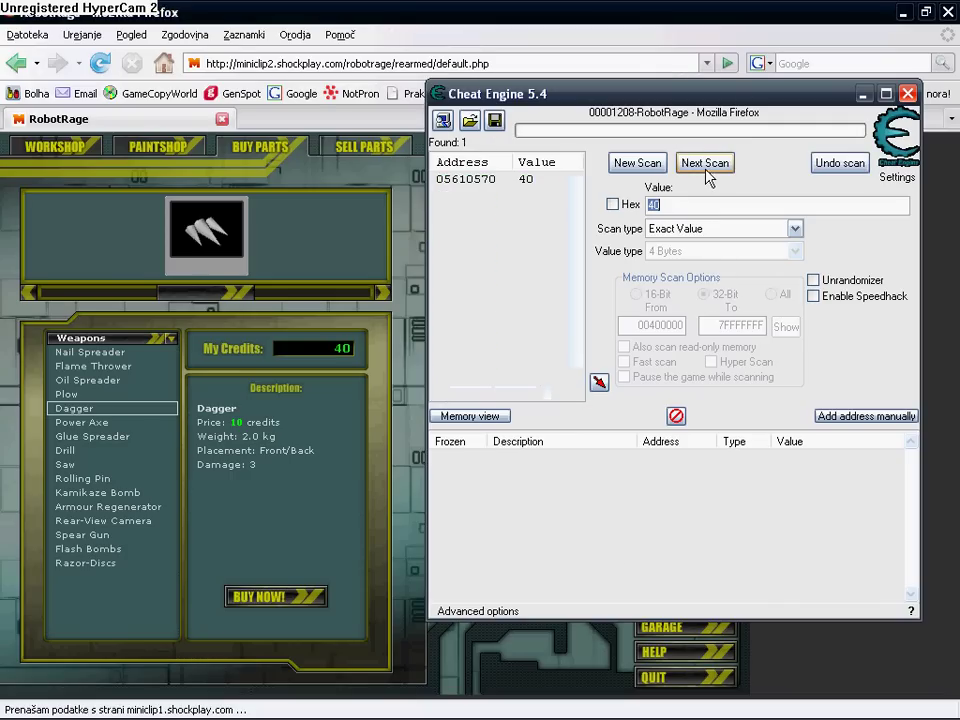
Add address 05610570 to the list and watch what writes to it, accepting the debugger prompt
double_click(506, 180)
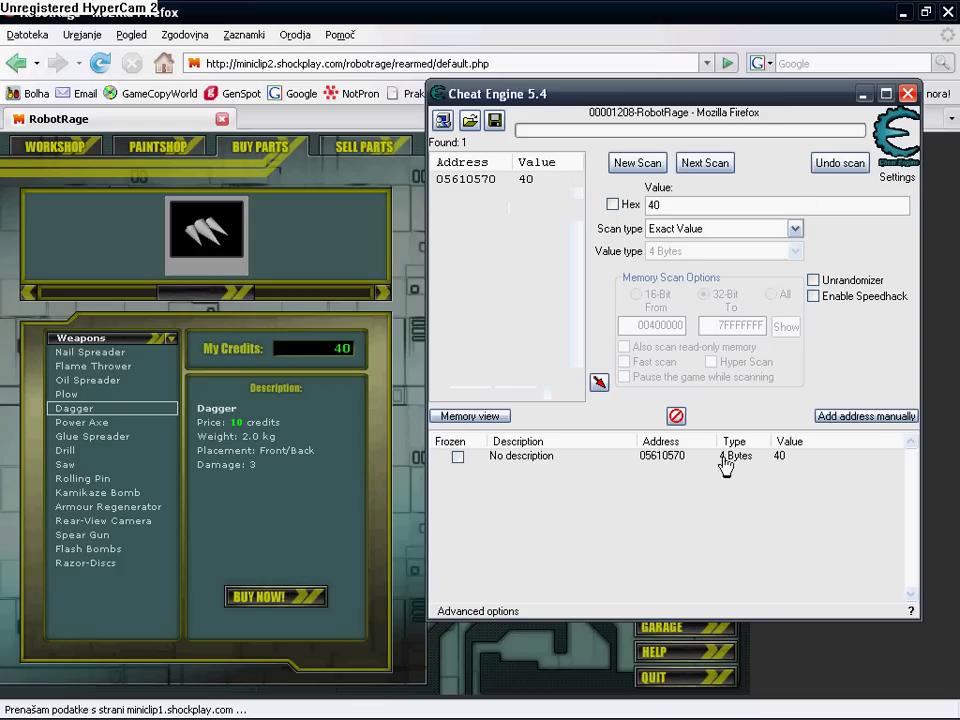
right_click(672, 457)
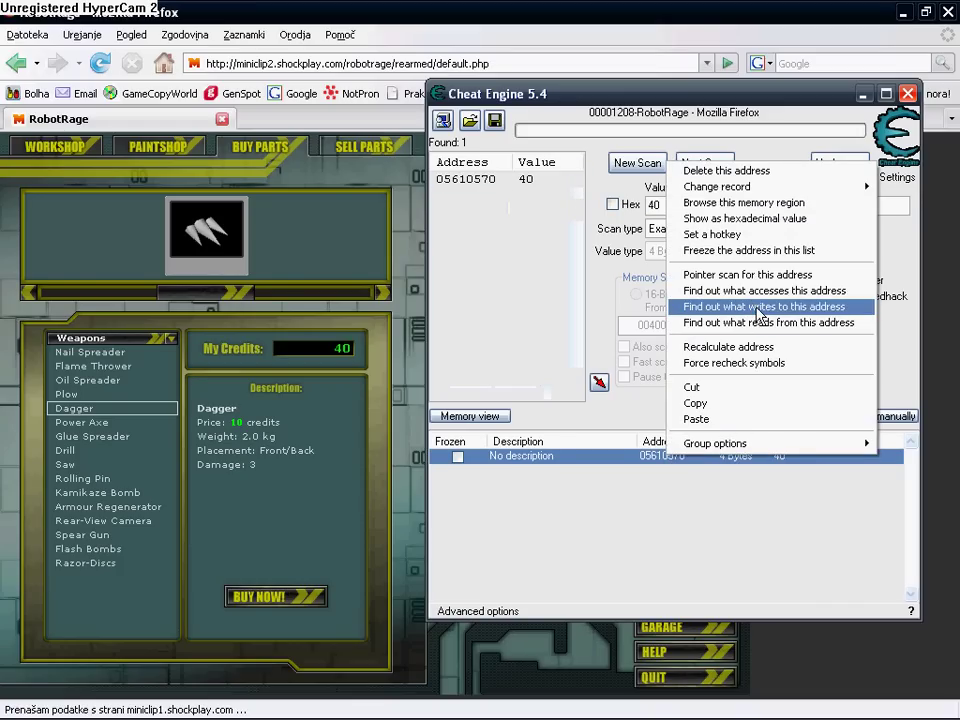
left_click(760, 316)
left_click(455, 398)
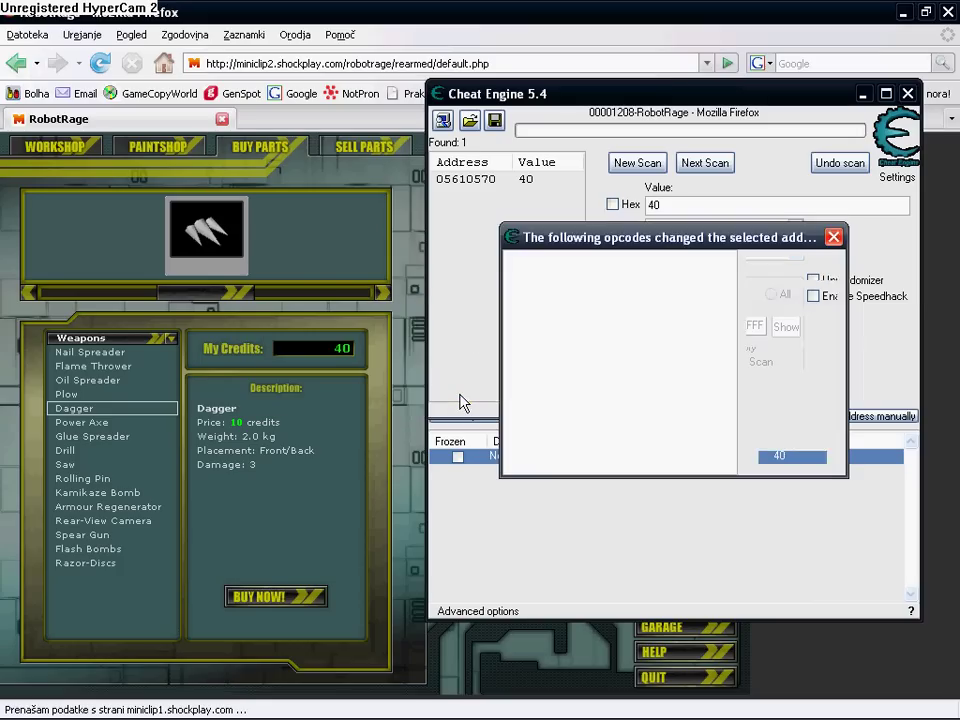
Buy a second Dagger, dropping credits from 40 to 30, and dismiss the acquired notice
left_click(229, 8)
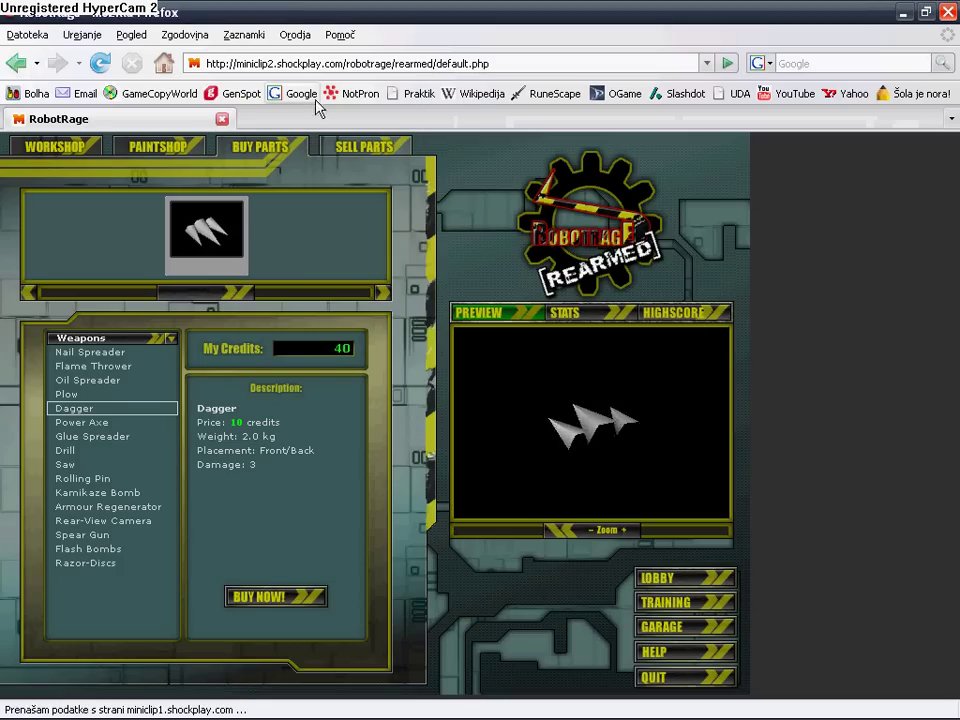
left_click(283, 602)
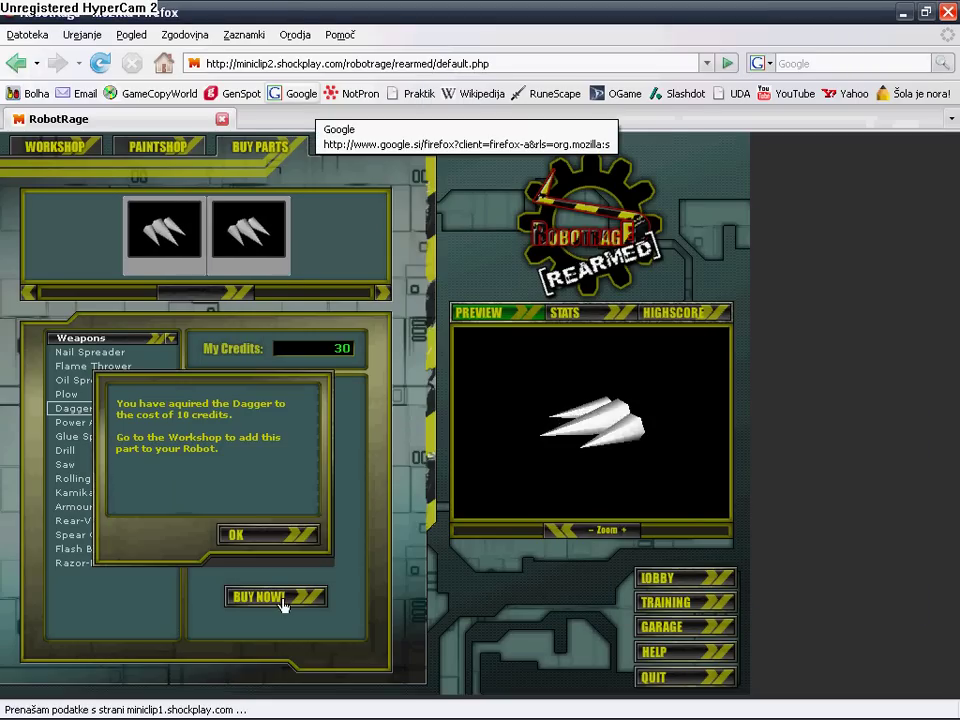
left_click(257, 538)
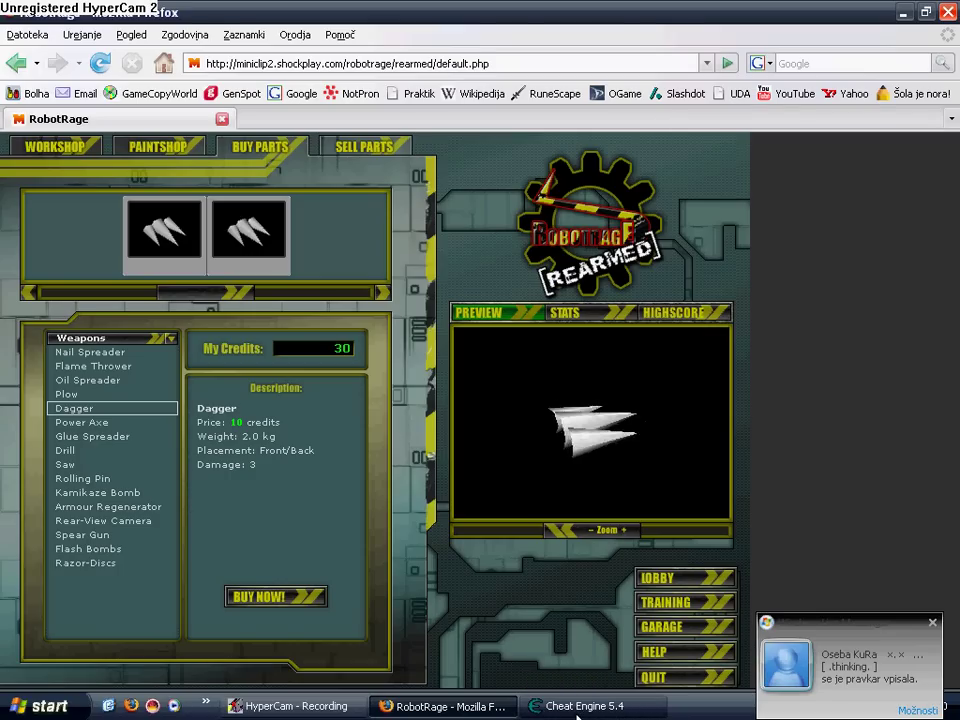
Replace the movsd instruction at 680cbd68 with do-nothing code, saved as asdafe4563
left_click(577, 706)
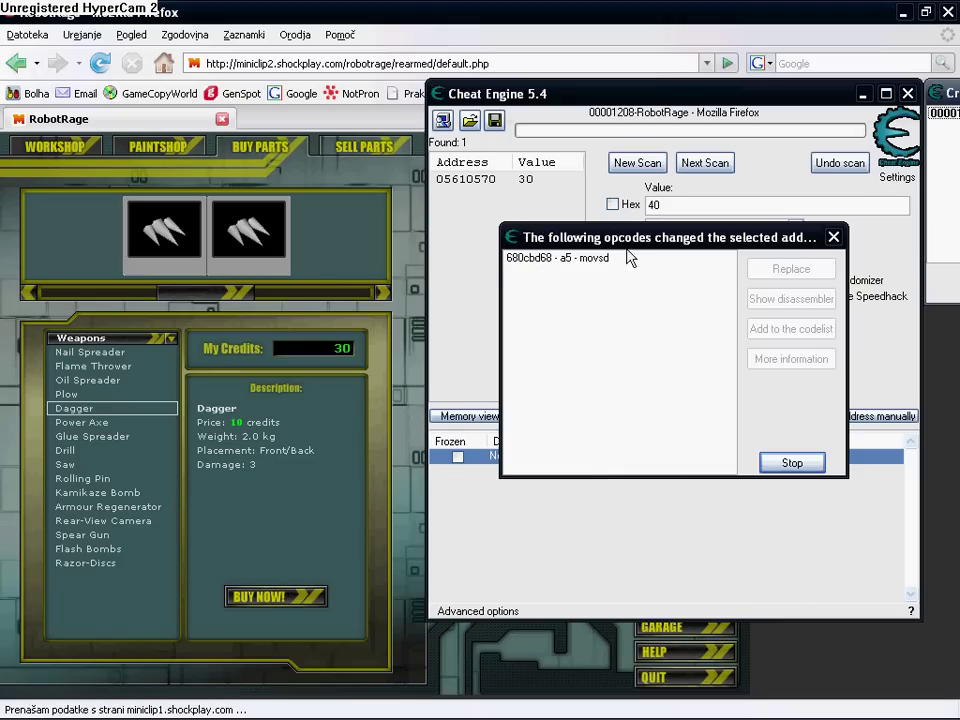
left_click(572, 258)
left_click(790, 270)
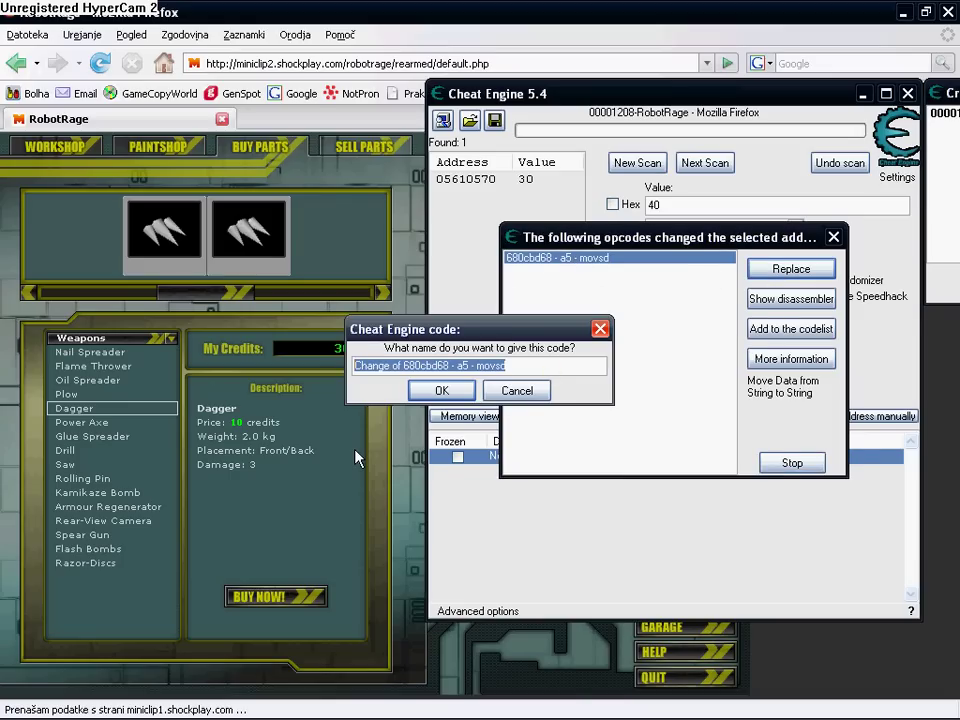
type("asdaf")
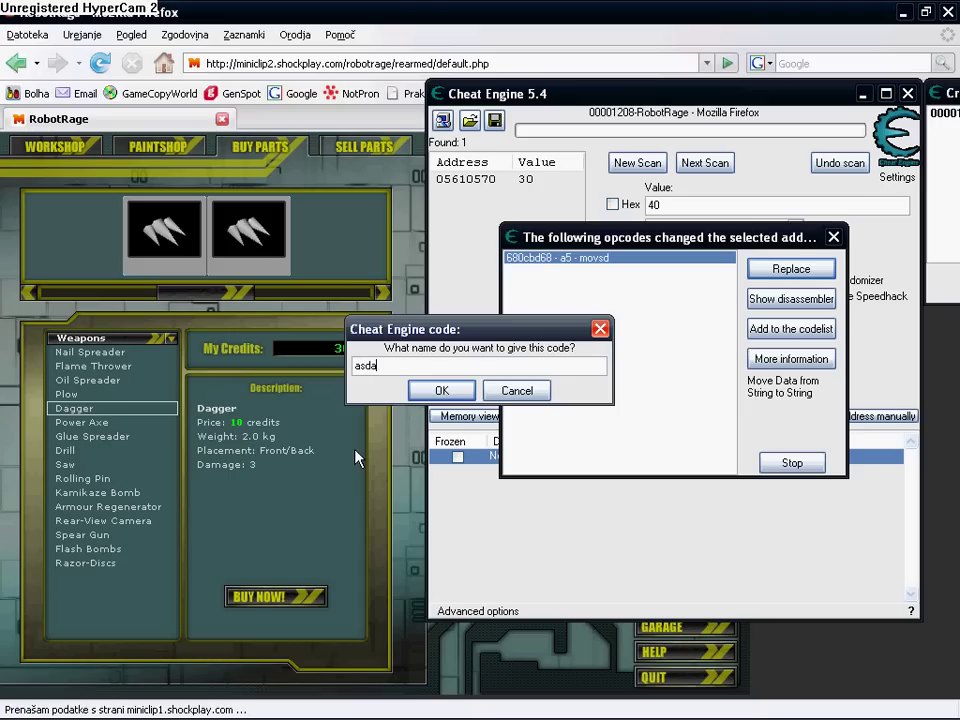
type("e")
type("4563")
left_click(450, 391)
Buy three more Daggers while credits stay at 30, then close the purchase notice
left_click(476, 9)
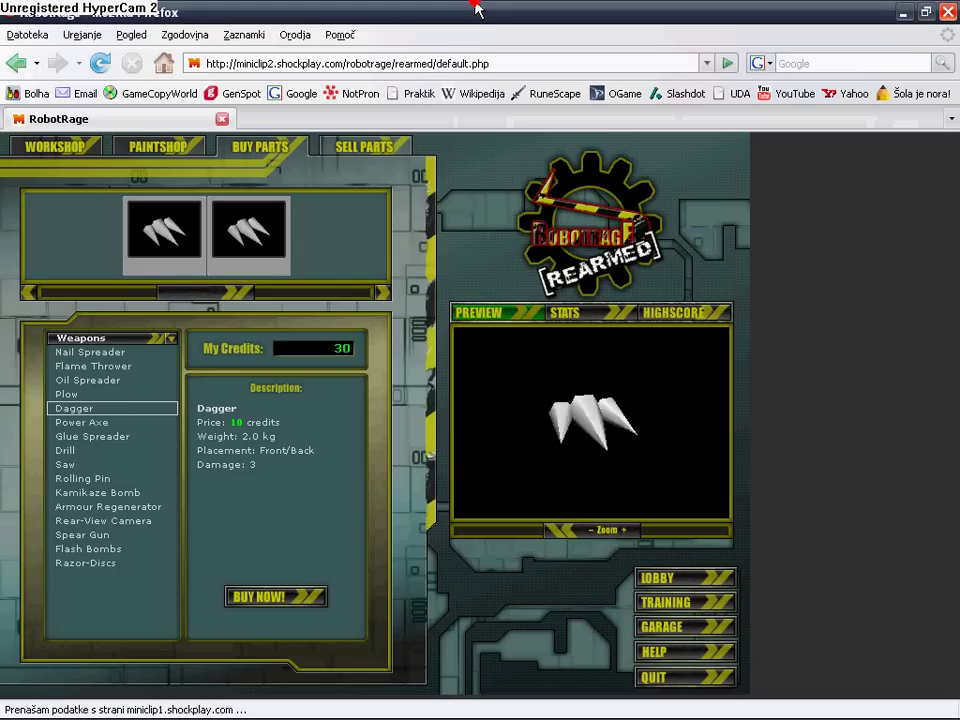
left_click(292, 598)
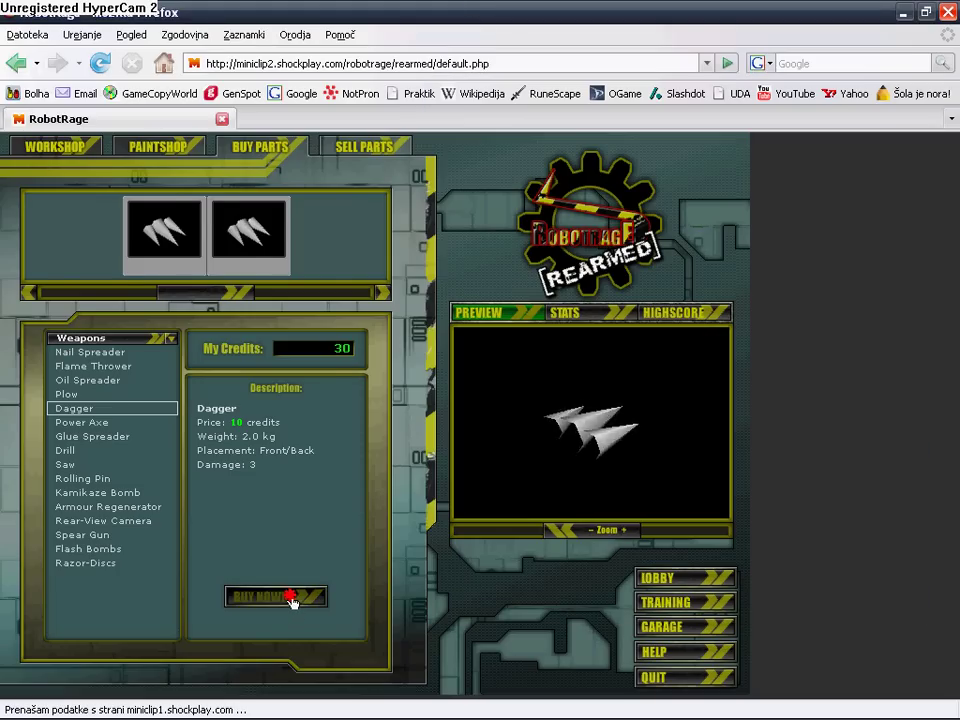
left_click(292, 598)
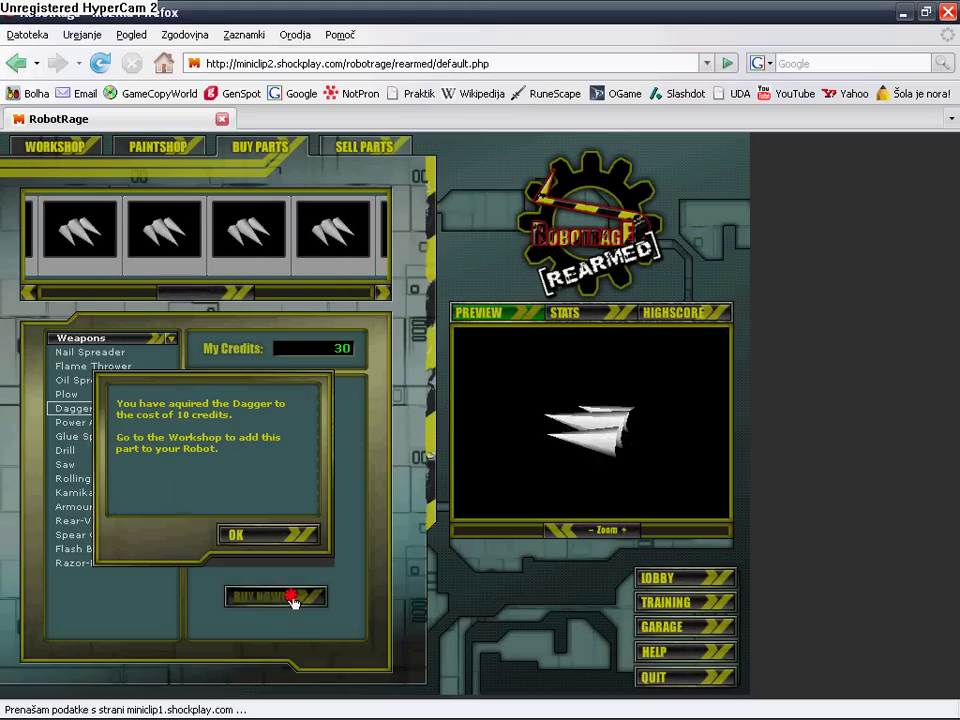
left_click(293, 600)
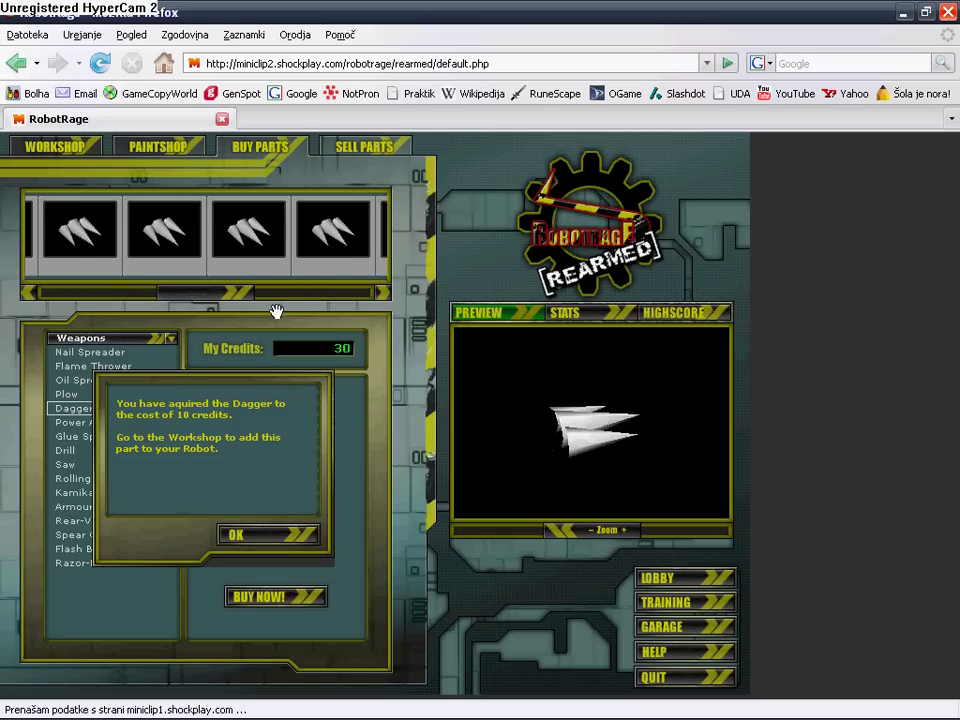
mouse_move(189, 298)
left_mouse_down()
mouse_move(73, 300)
mouse_move(229, 307)
left_mouse_up()
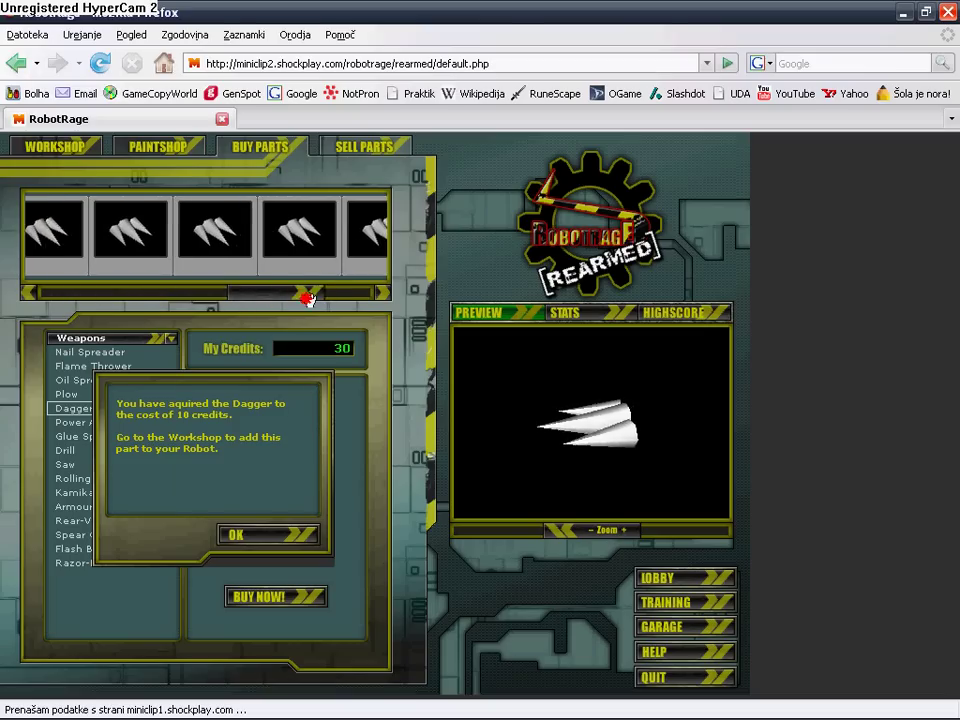
mouse_move(308, 298)
left_mouse_down()
mouse_move(366, 298)
mouse_move(124, 315)
mouse_move(349, 306)
left_mouse_up()
left_click(300, 540)
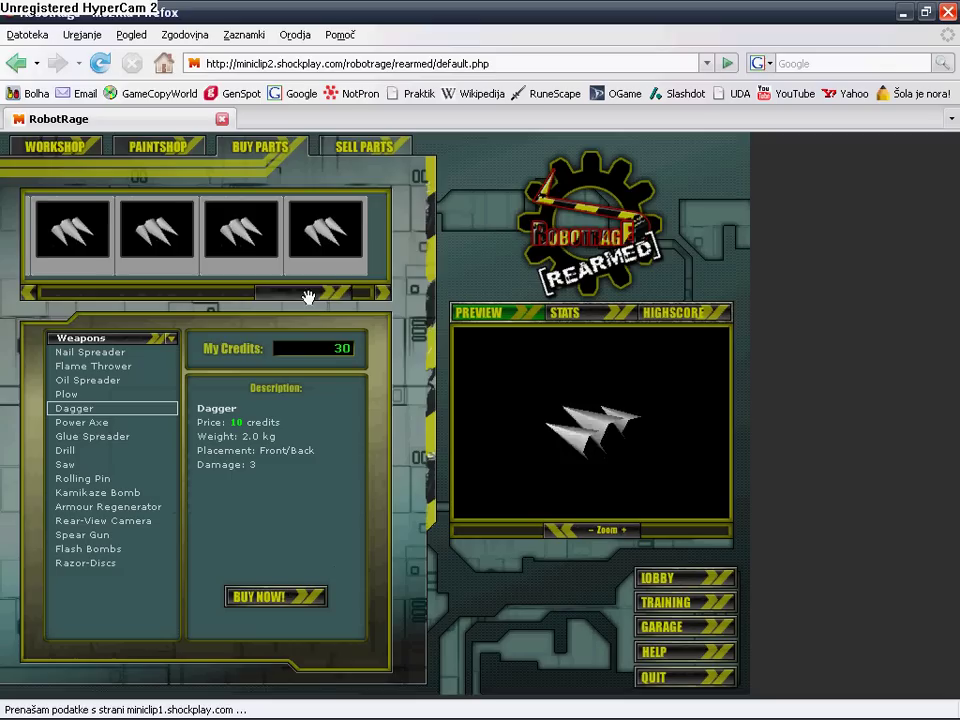
mouse_move(308, 297)
left_mouse_down()
mouse_move(268, 285)
mouse_move(311, 296)
mouse_move(157, 316)
mouse_move(118, 306)
mouse_move(316, 302)
mouse_move(237, 293)
mouse_move(242, 285)
mouse_move(190, 298)
left_mouse_up()
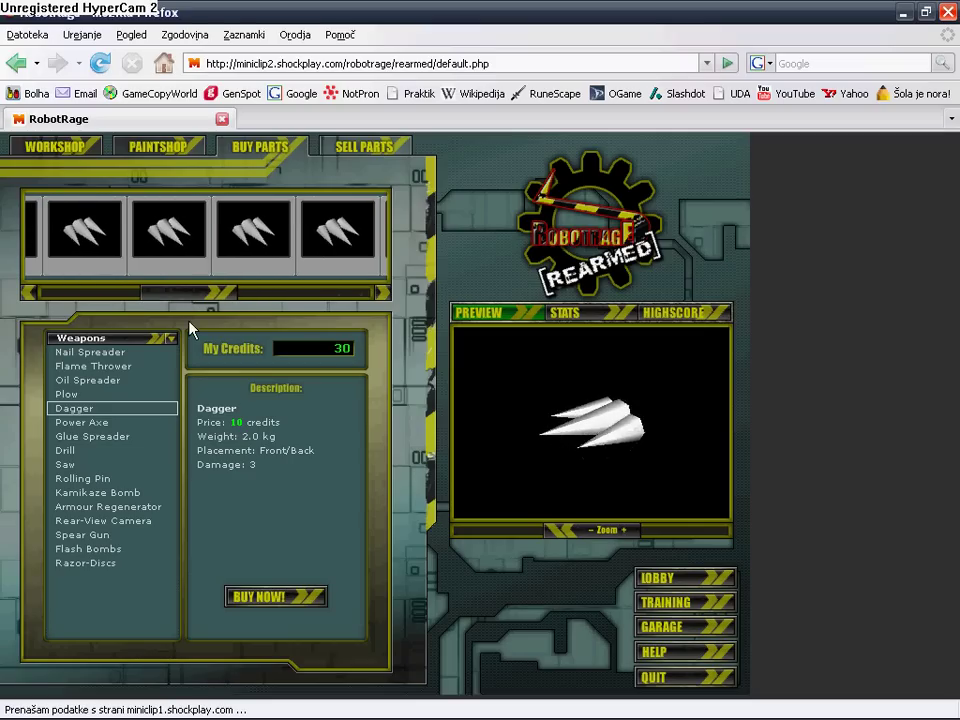
Browse Armour Regenerator and Flash Bombs, ending on the 200-credit Razor-Discs with credits at 30
left_click(98, 564)
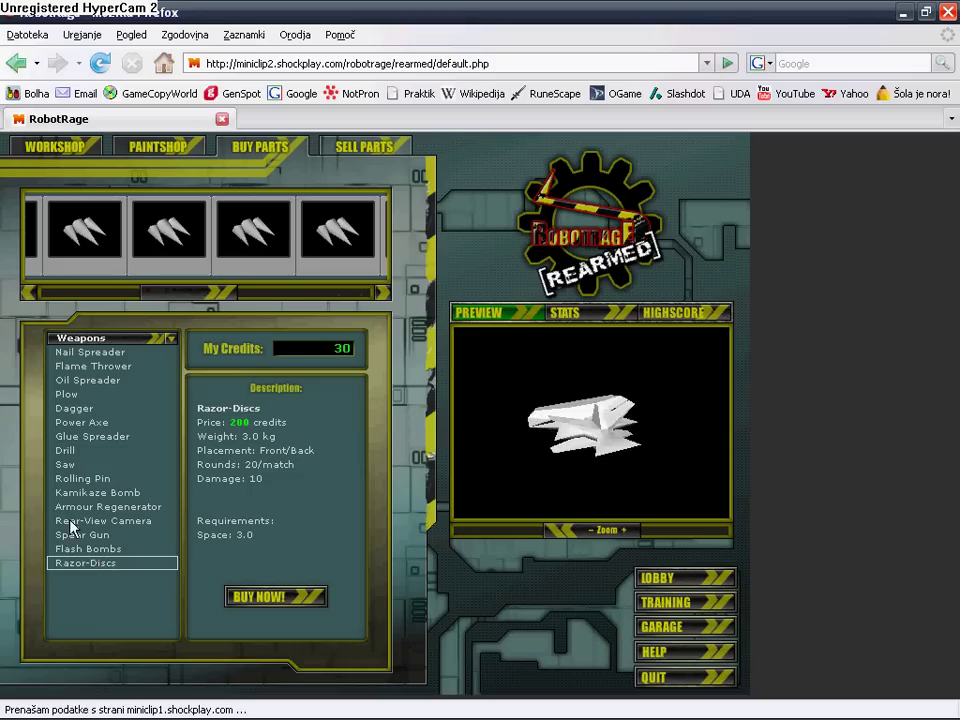
left_click(72, 507)
left_click(88, 549)
left_click(94, 564)
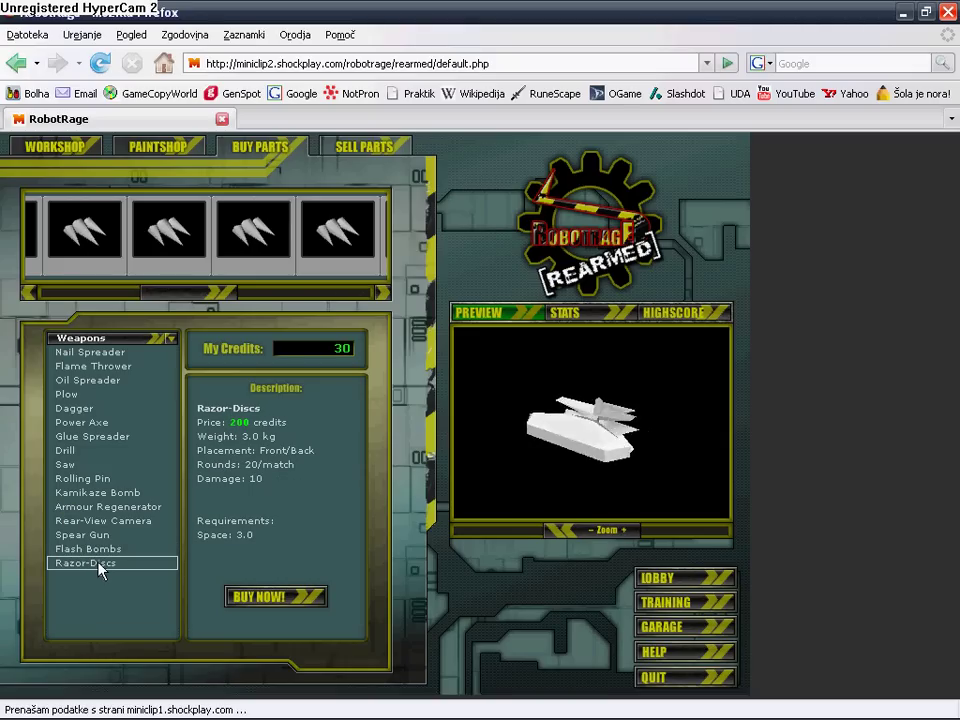
mouse_move(215, 291)
left_mouse_down()
mouse_move(343, 300)
mouse_move(264, 300)
mouse_move(336, 298)
mouse_move(266, 302)
mouse_move(328, 305)
left_mouse_up()
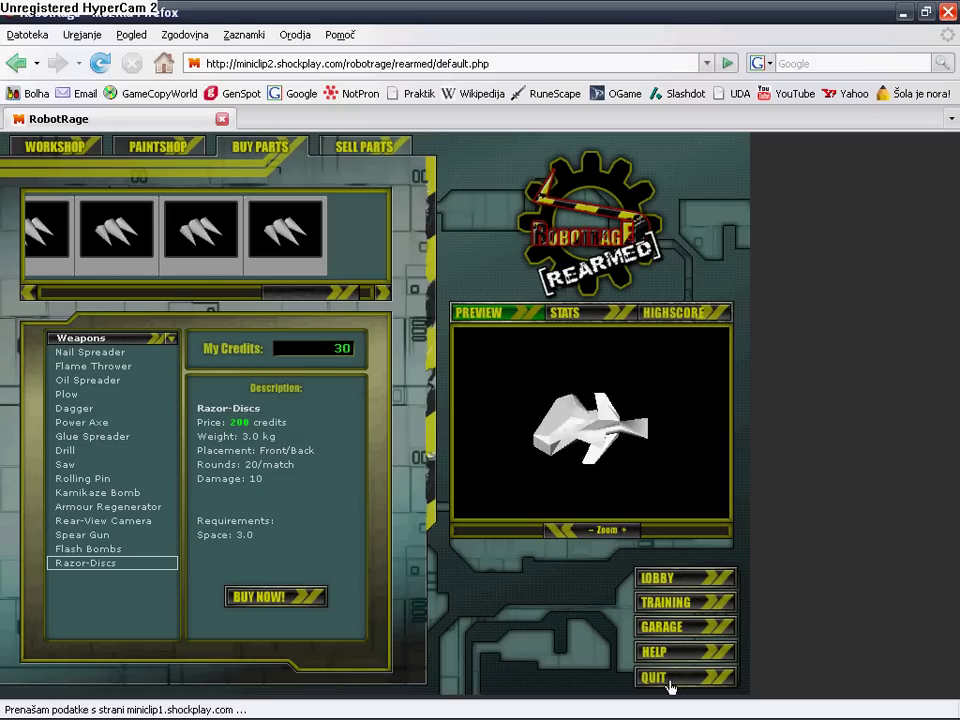
mouse_move(440, 706)
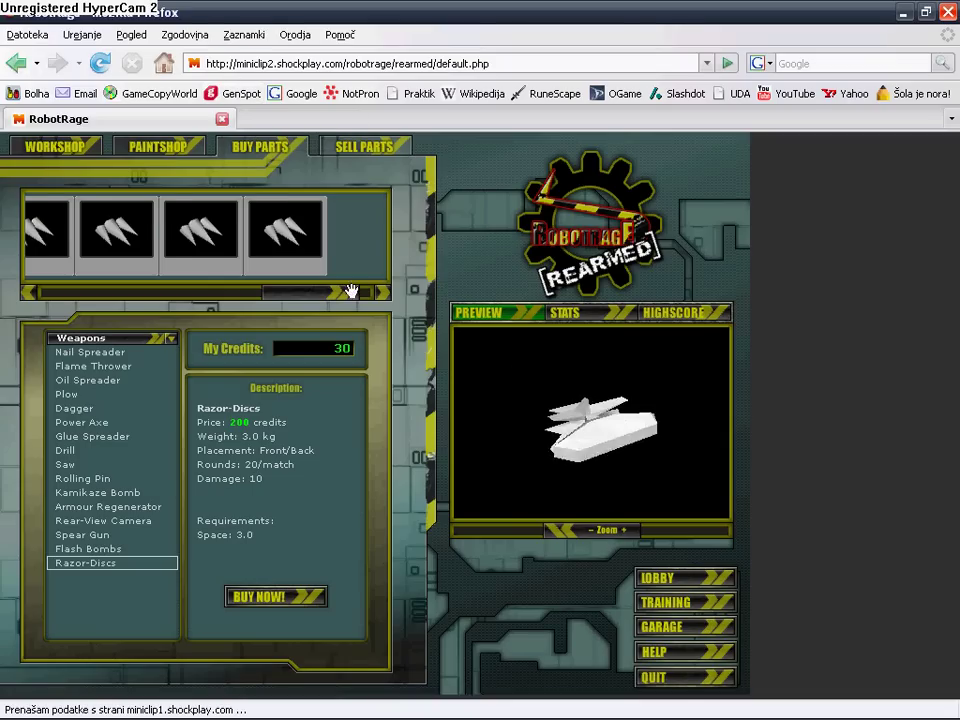
mouse_move(354, 289)
left_mouse_down()
mouse_move(270, 304)
mouse_move(260, 316)
left_mouse_up()
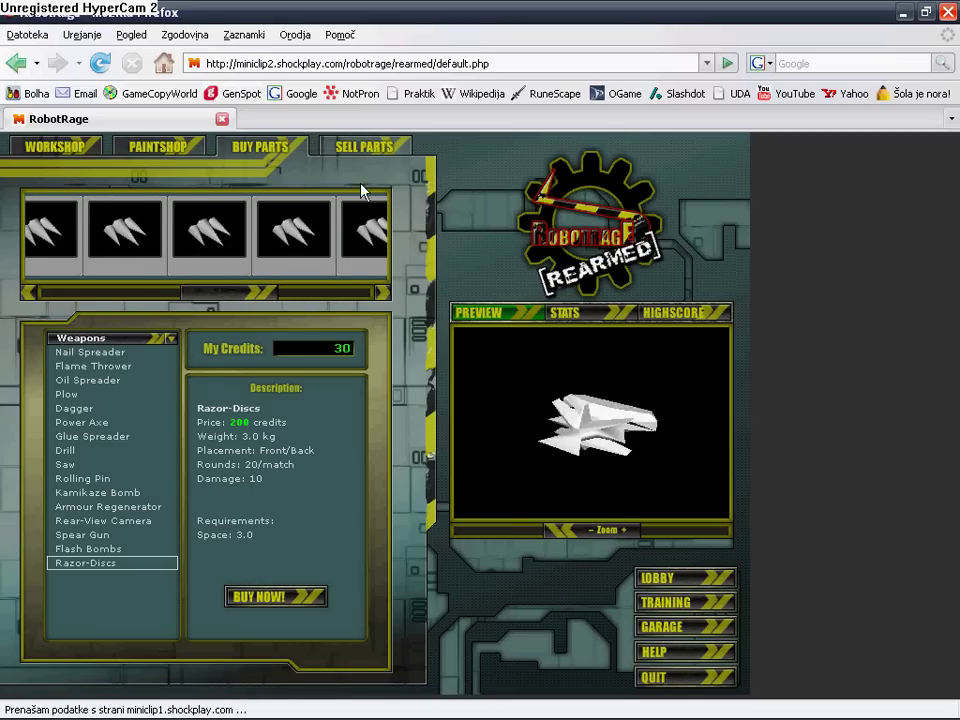
Sell one Dagger from the Sell Parts inventory, credits holding at 30, then return to Buy Parts
left_click(373, 147)
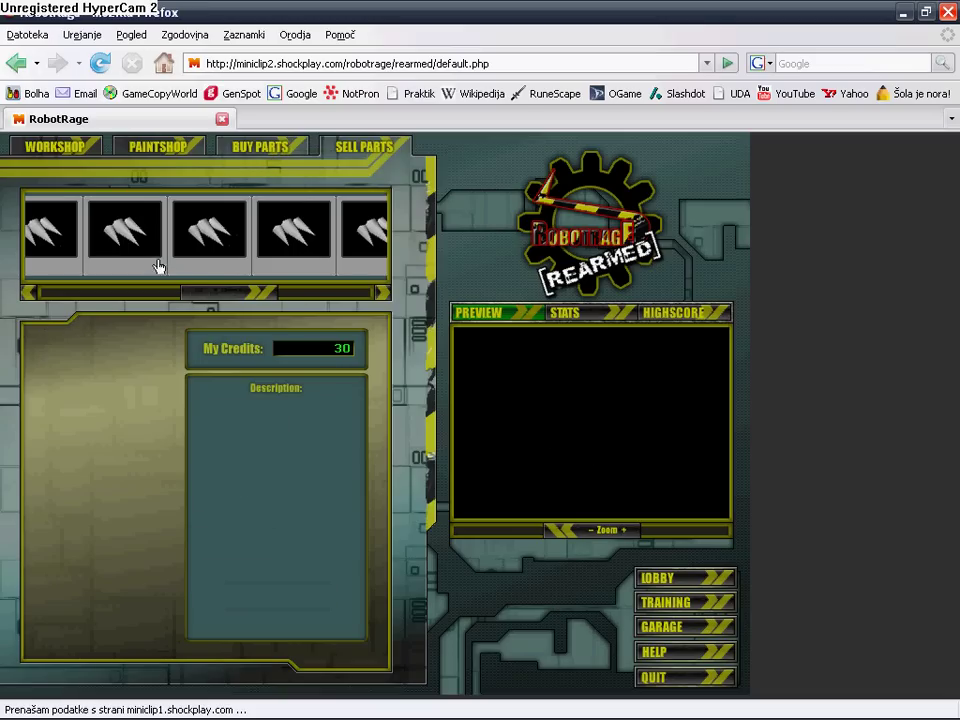
left_click(122, 244)
left_click_drag(216, 296, 111, 289)
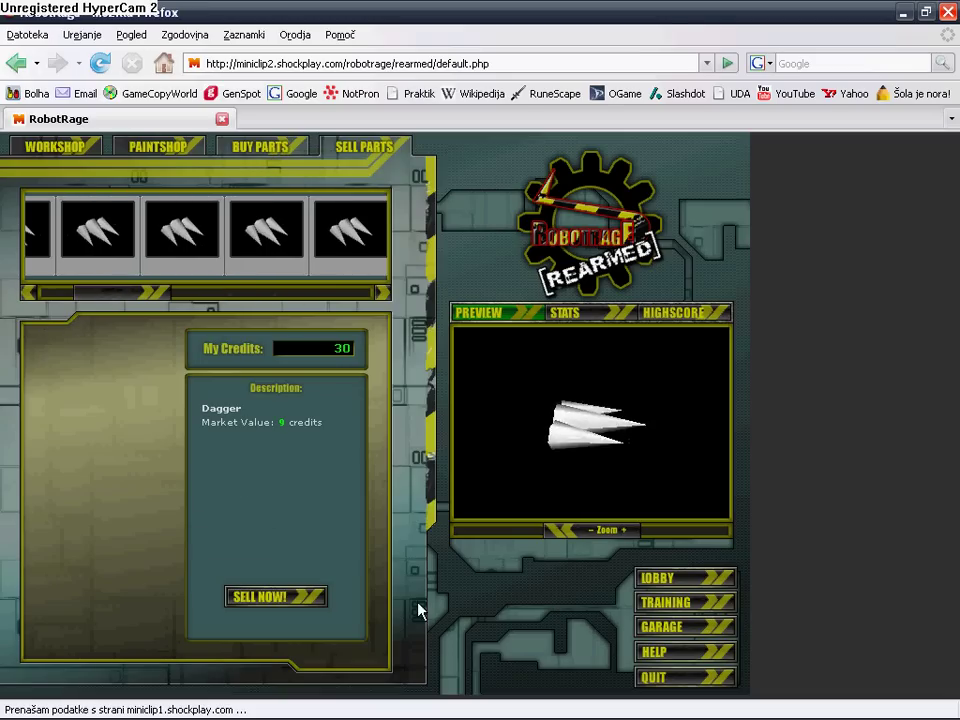
left_click(285, 602)
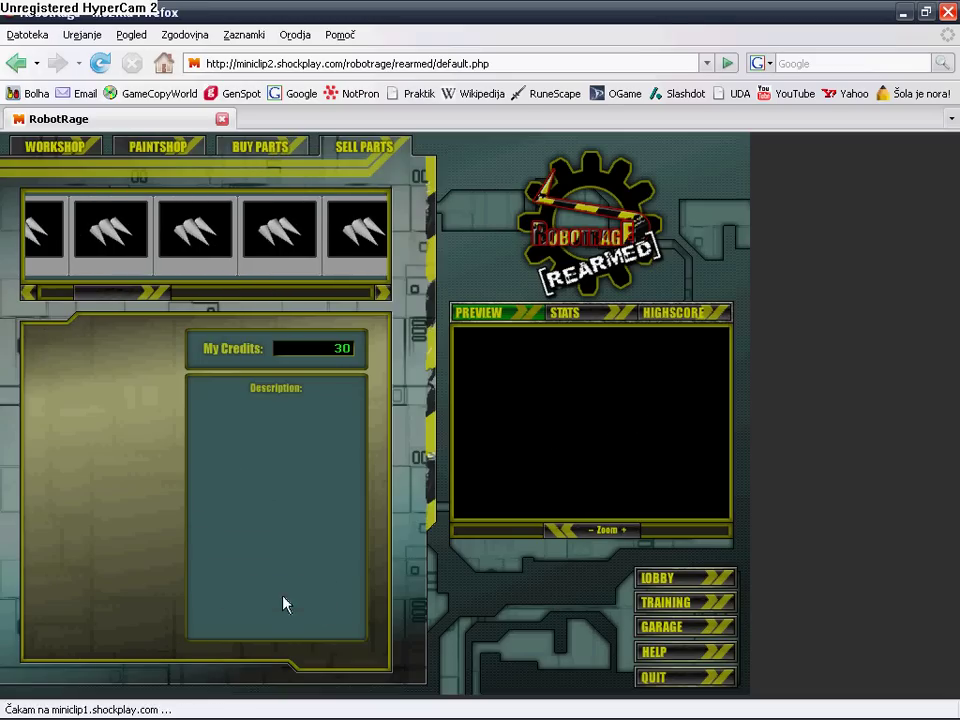
left_click_drag(154, 292, 210, 296)
left_click(272, 146)
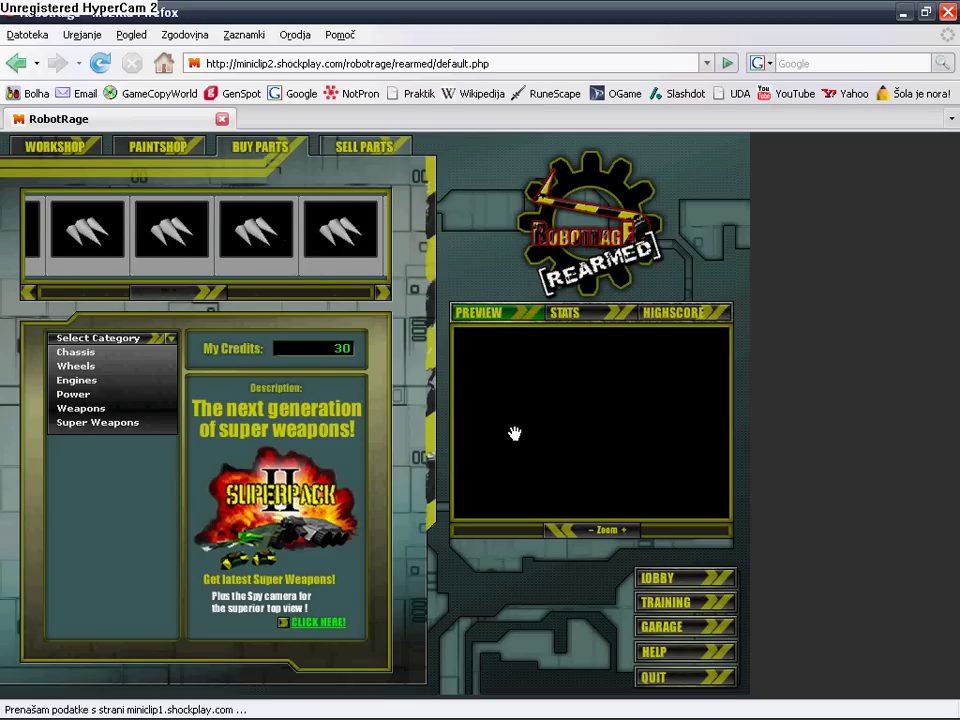
mouse_move(198, 298)
left_mouse_down()
mouse_move(102, 303)
mouse_move(207, 315)
left_mouse_up()
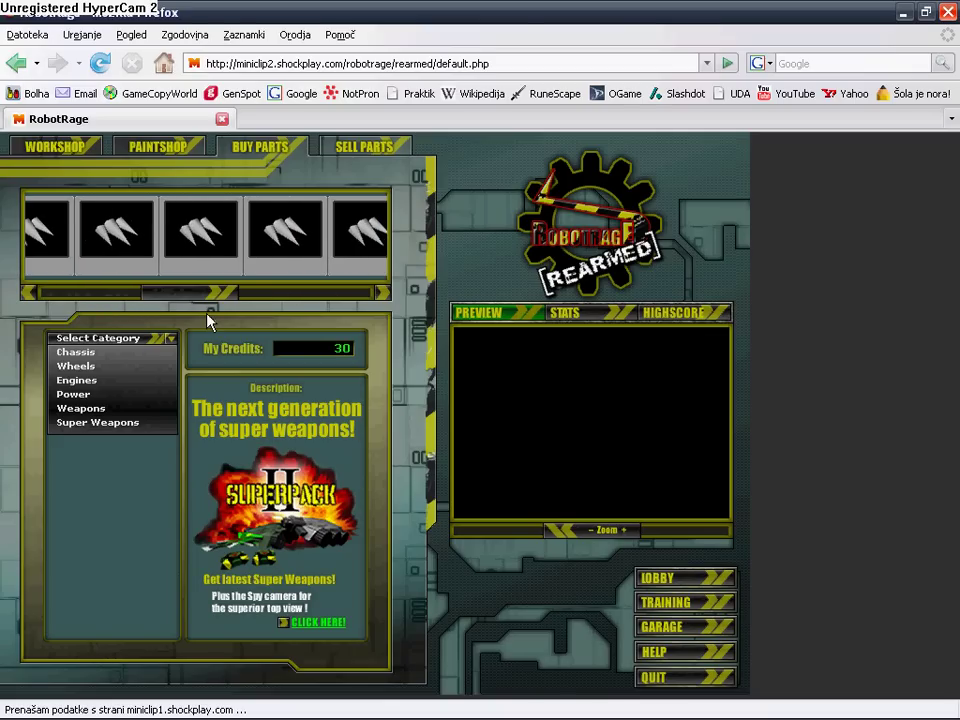